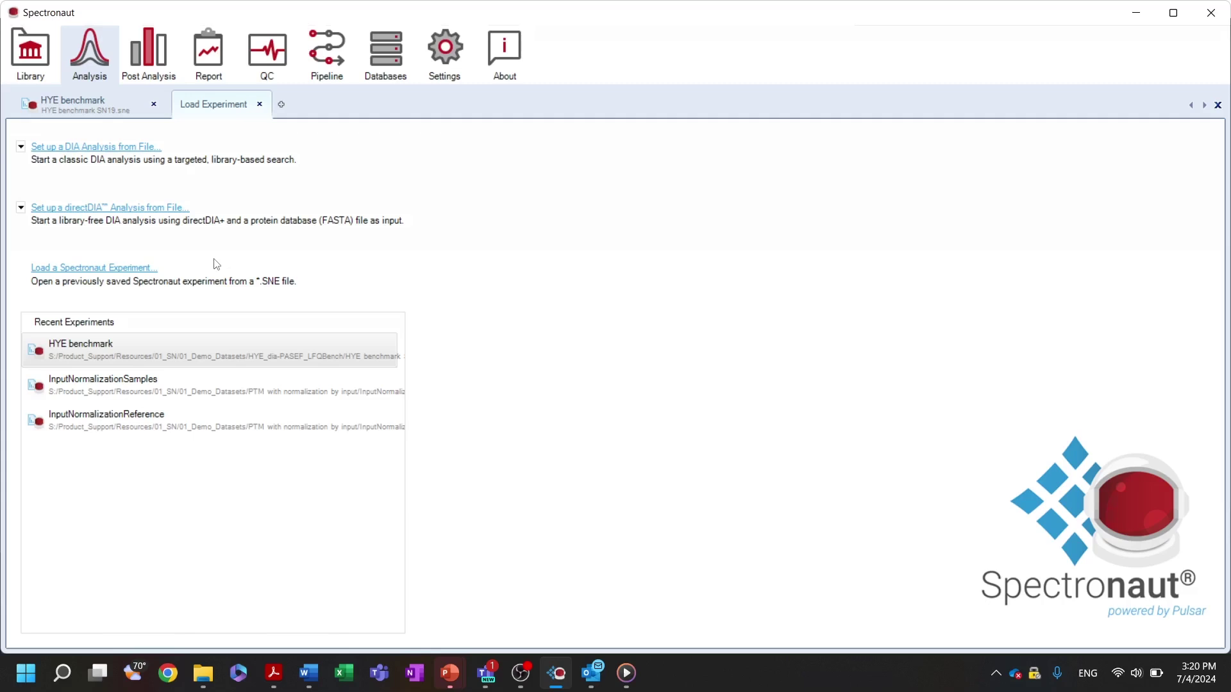
# Start a directDIA analysis from file and load all six HYE A and HYE B .htrms runs.
pyautogui.click(97, 207)
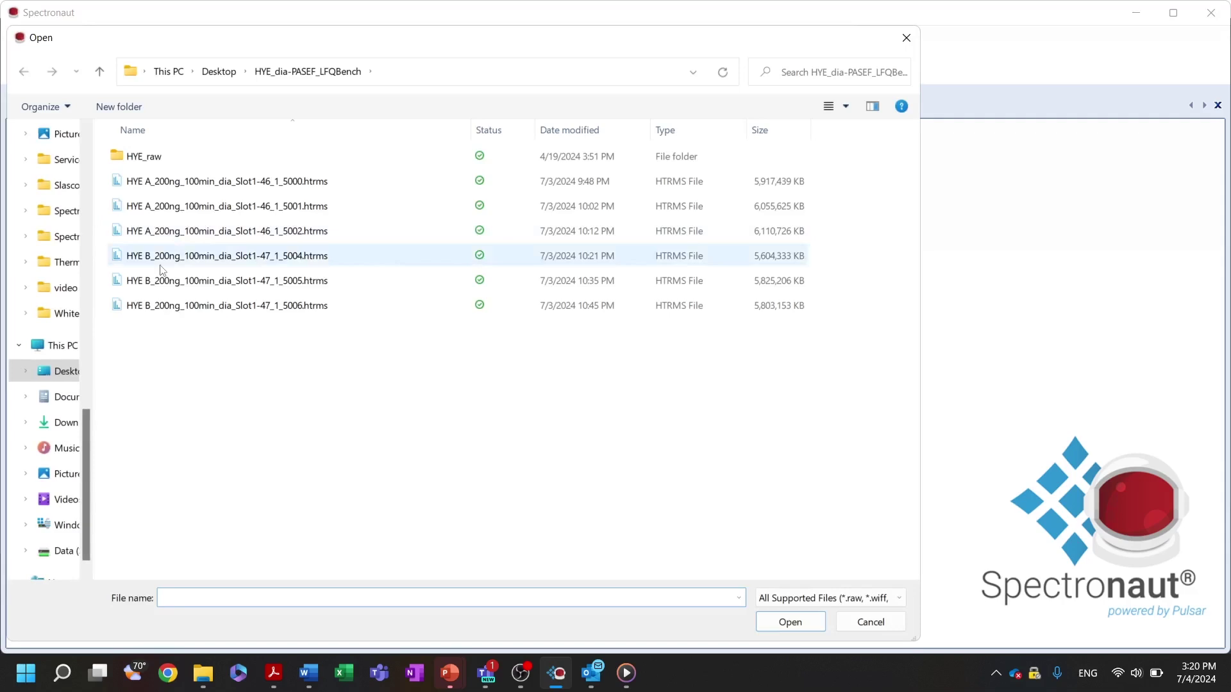
pyautogui.moveTo(205, 338); pyautogui.dragTo(320, 180)
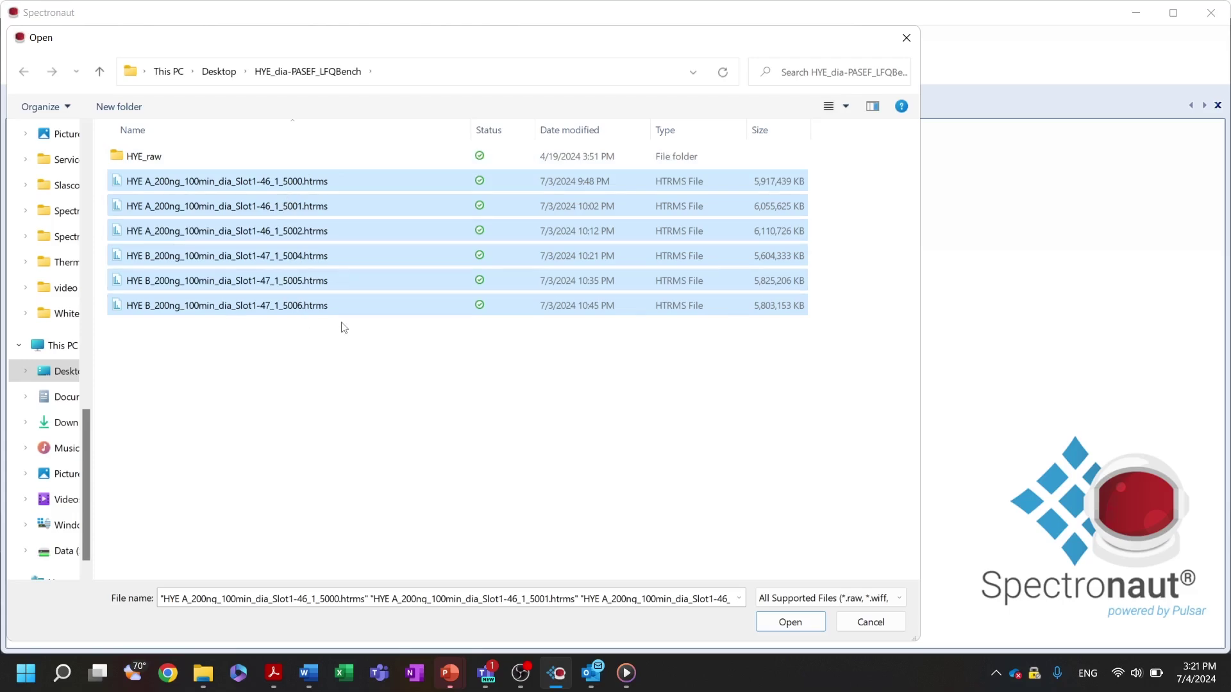
pyautogui.click(777, 625)
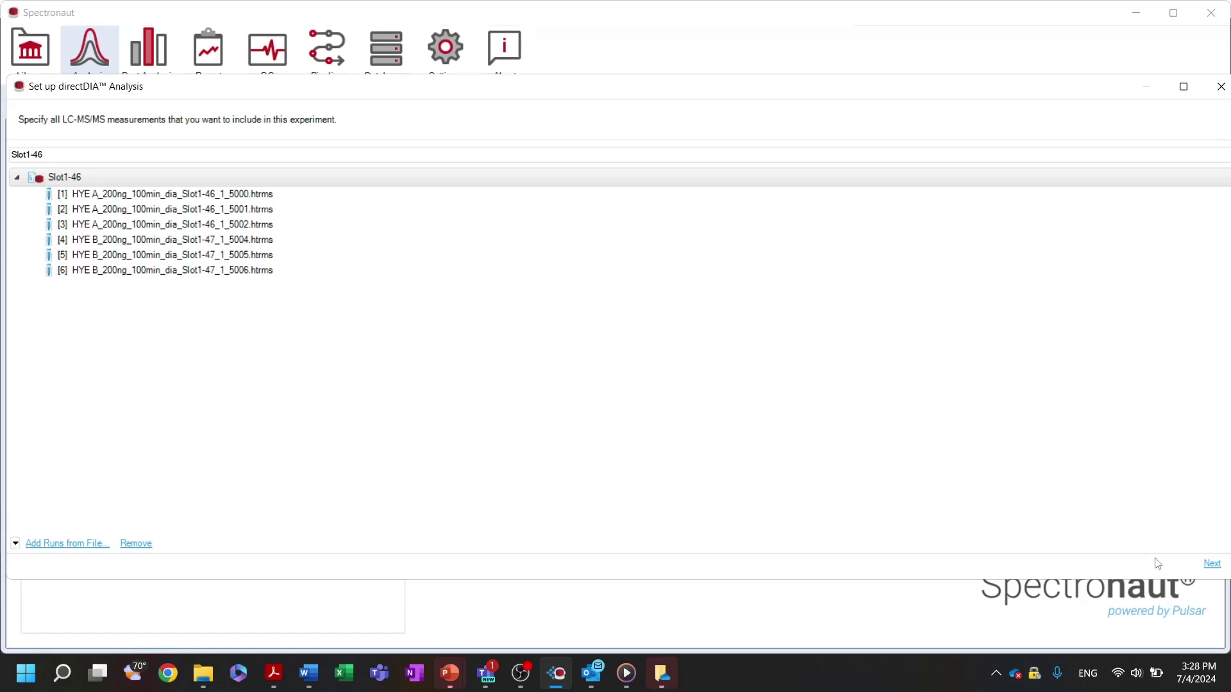
# Tick the uniprot_sprot_2024-07-01 YEAST, ECOLI and HUMAN databases under From Recent.
pyautogui.click(1210, 564)
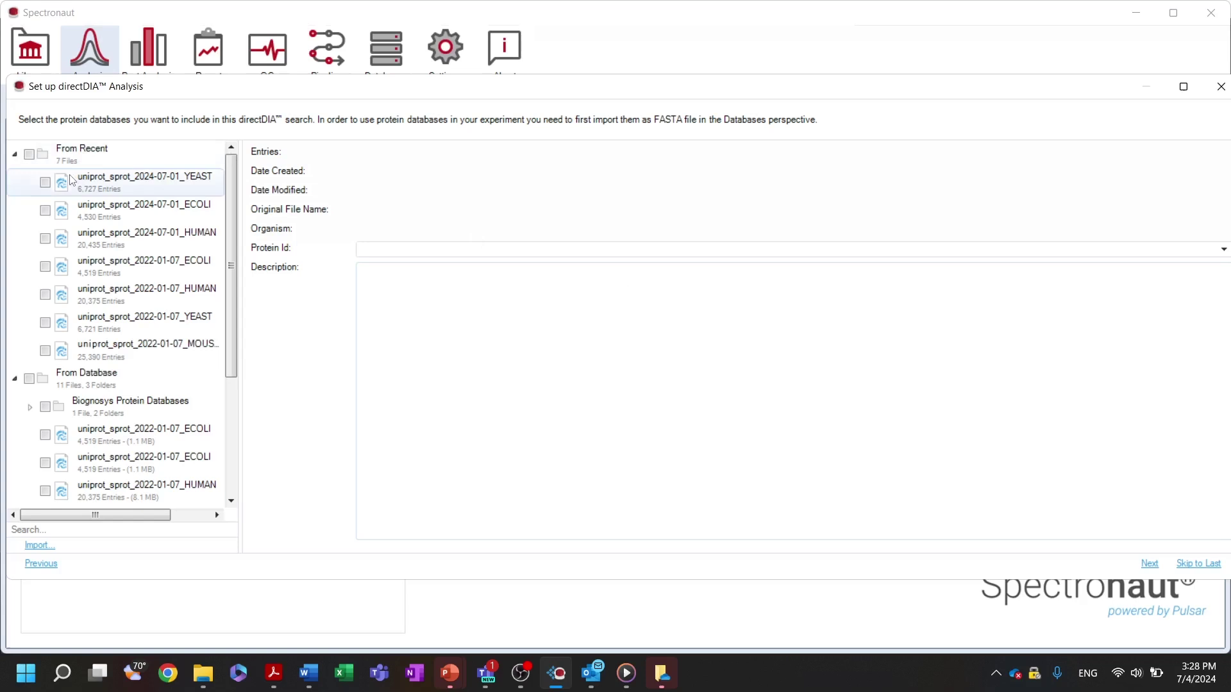
pyautogui.click(45, 184)
pyautogui.click(45, 183)
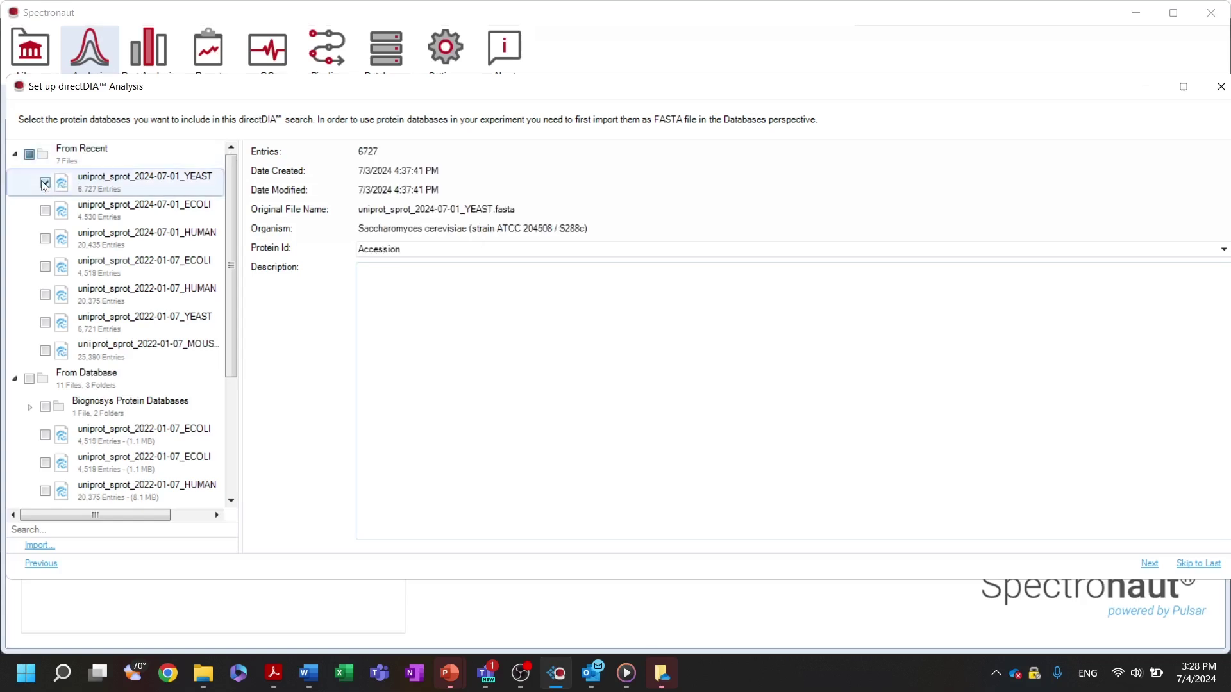
pyautogui.click(45, 211)
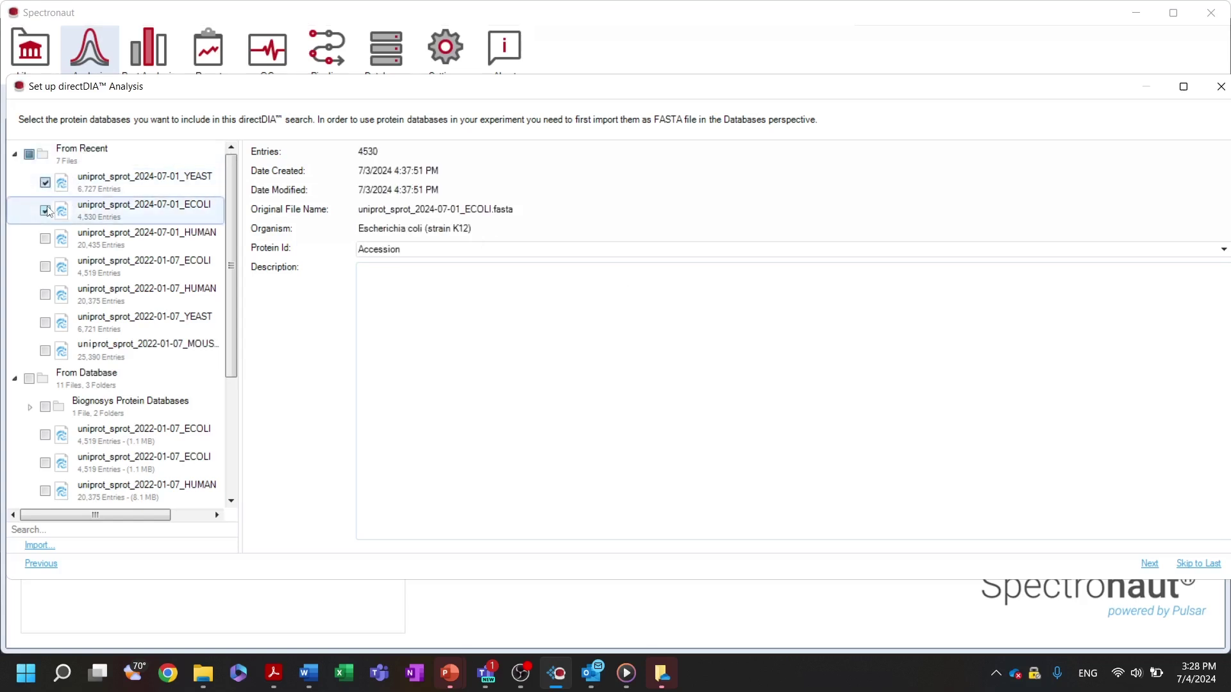
pyautogui.click(45, 210)
pyautogui.click(46, 240)
pyautogui.click(46, 240)
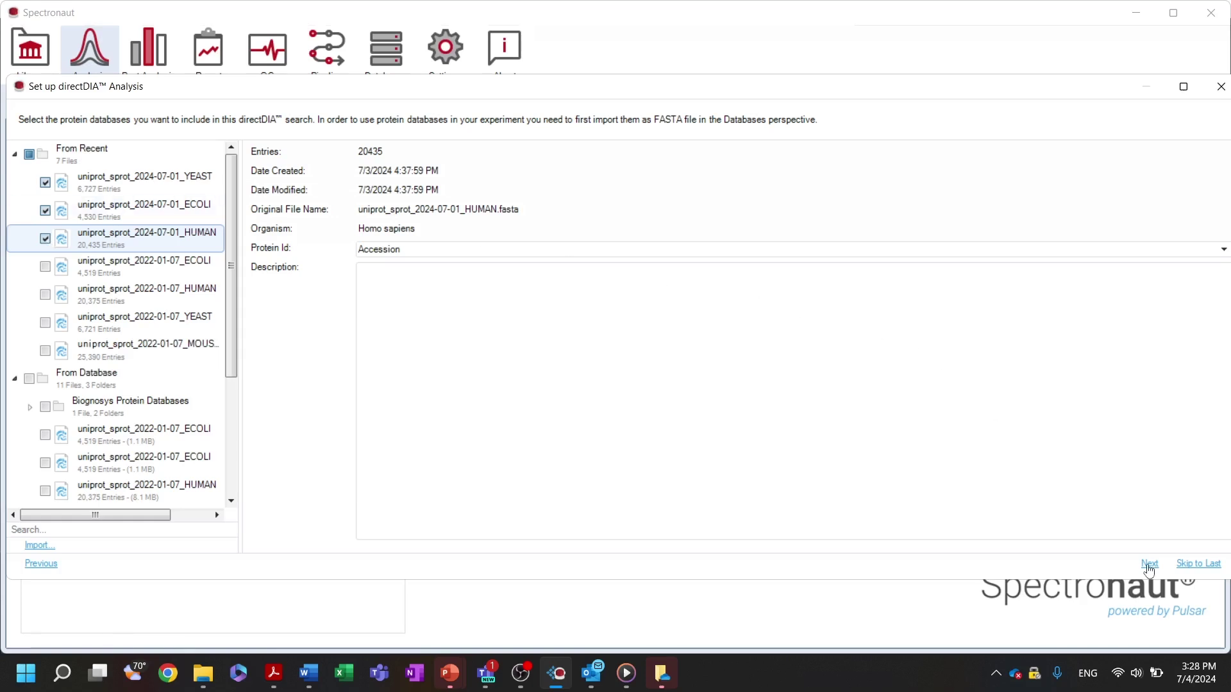
# Confirm the default Specific Trypsin/P digestion, peptide lengths 7–52 and 2 missed cleavages.
pyautogui.click(1148, 564)
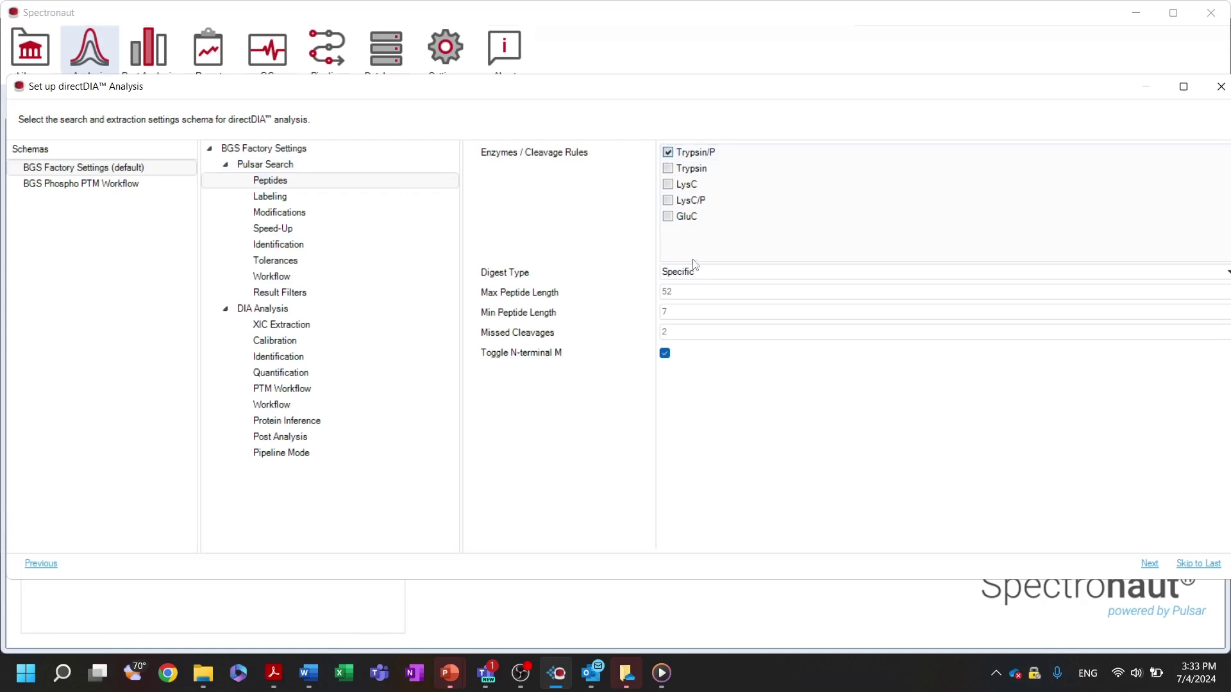
pyautogui.click(709, 274)
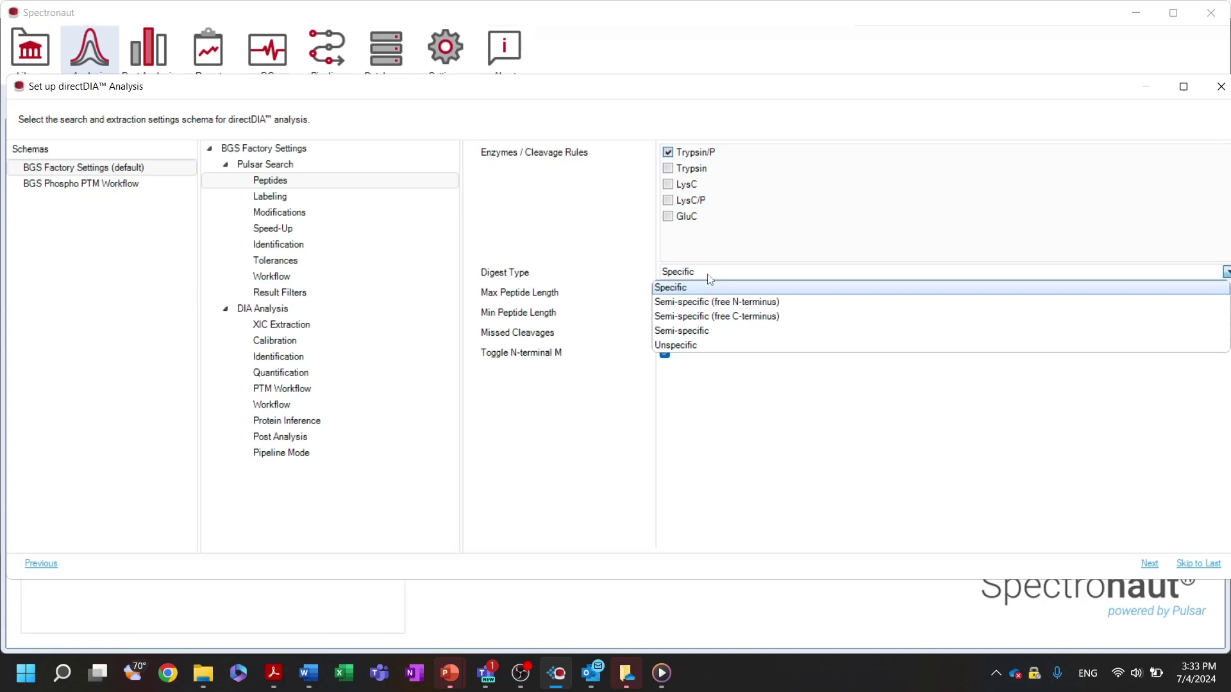
pyautogui.click(711, 279)
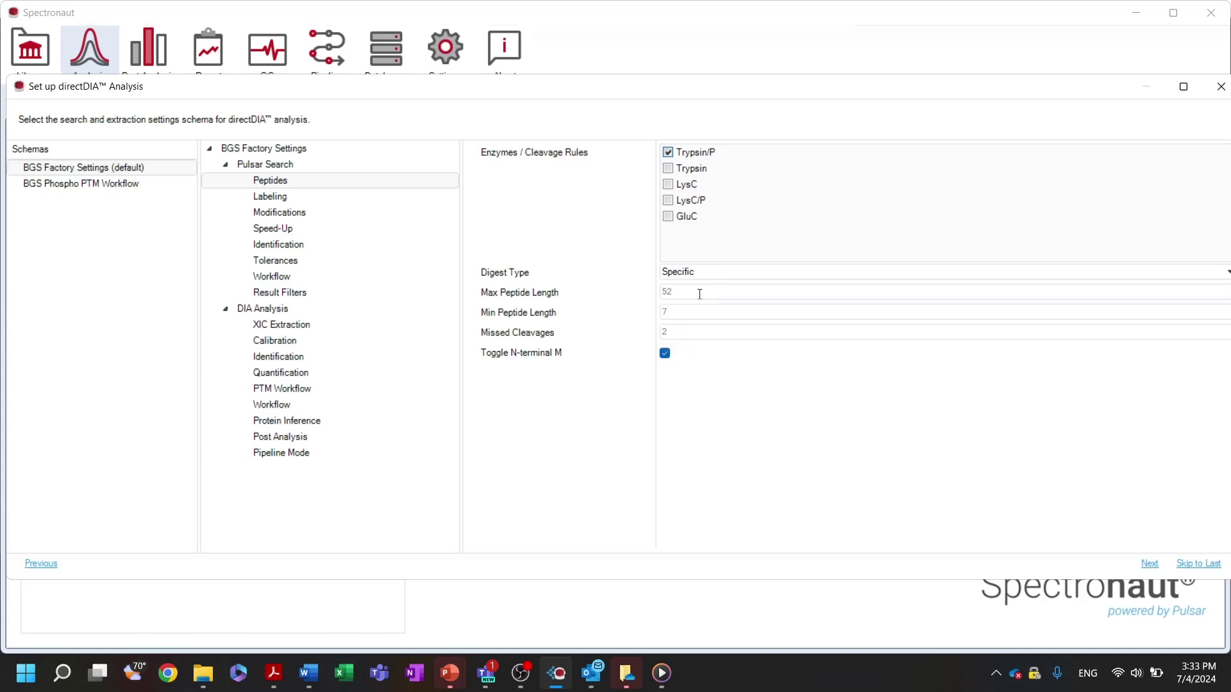
pyautogui.click(698, 293)
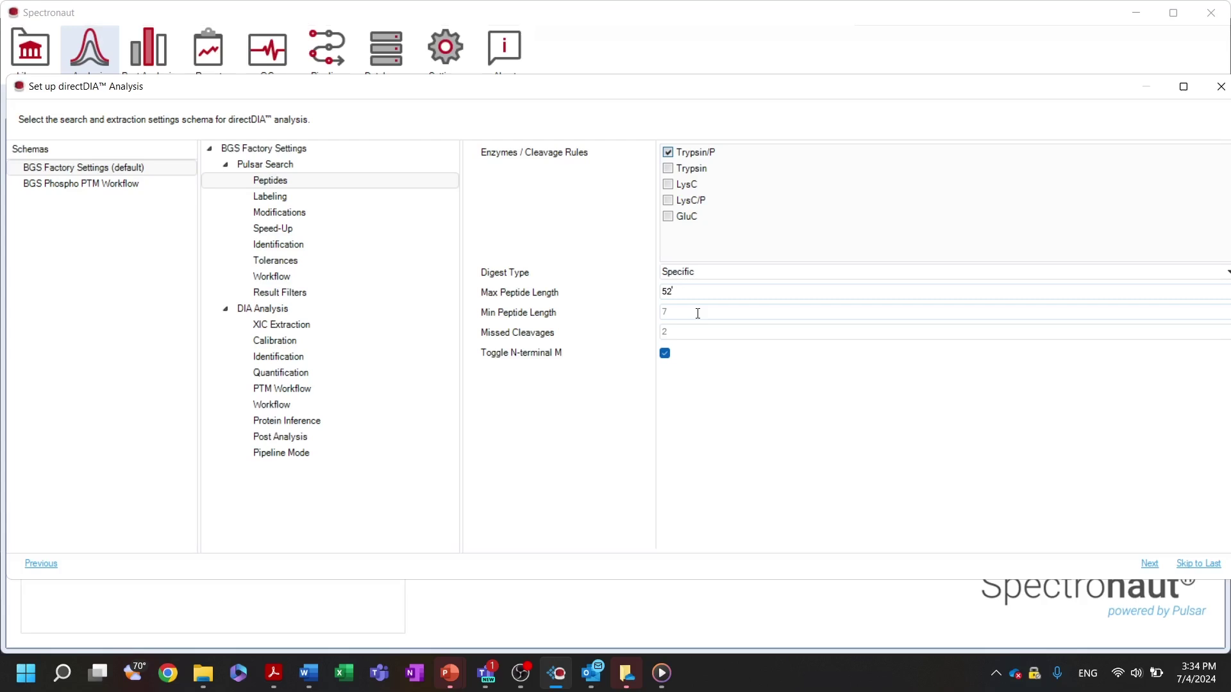
pyautogui.click(698, 313)
pyautogui.click(694, 332)
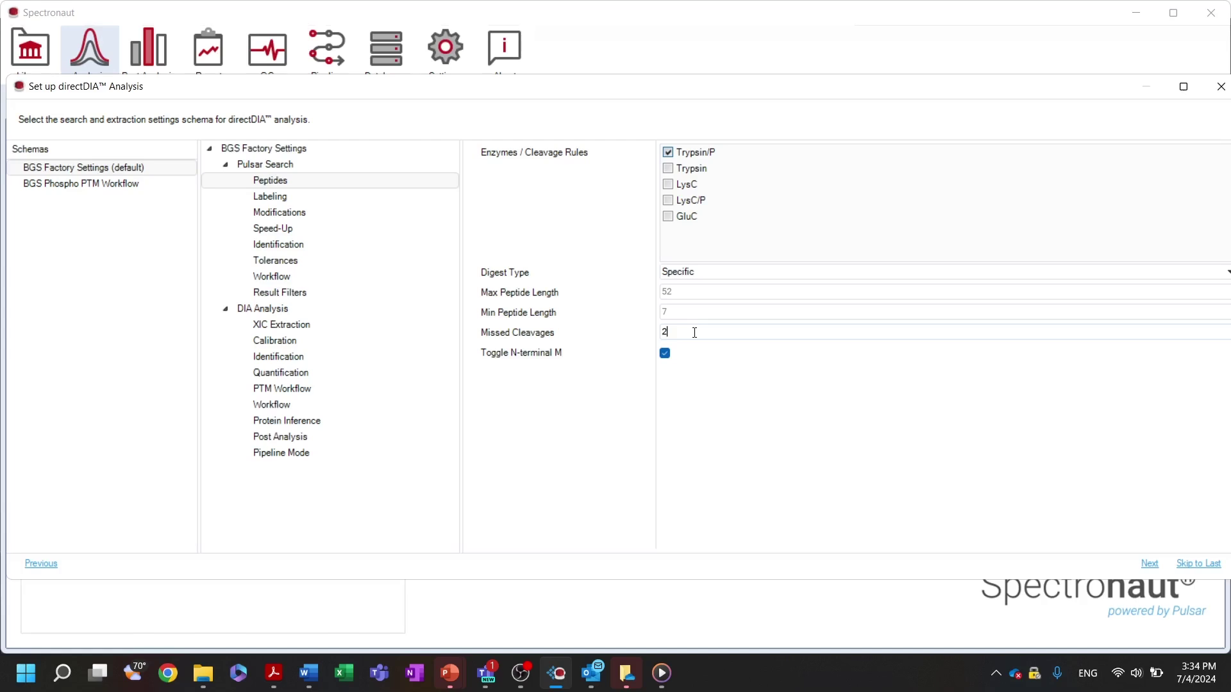
# Review the Labeling settings, enabling Channel 1 and viewing its available labels.
pyautogui.click(378, 198)
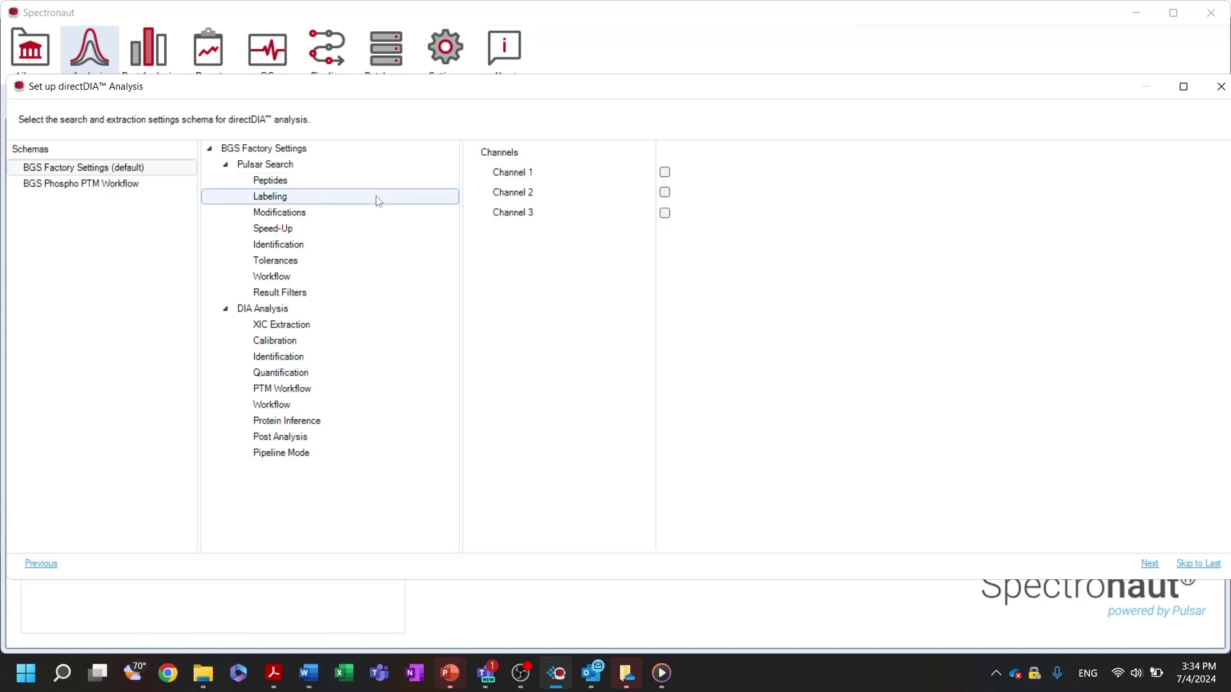
pyautogui.click(665, 172)
pyautogui.click(684, 199)
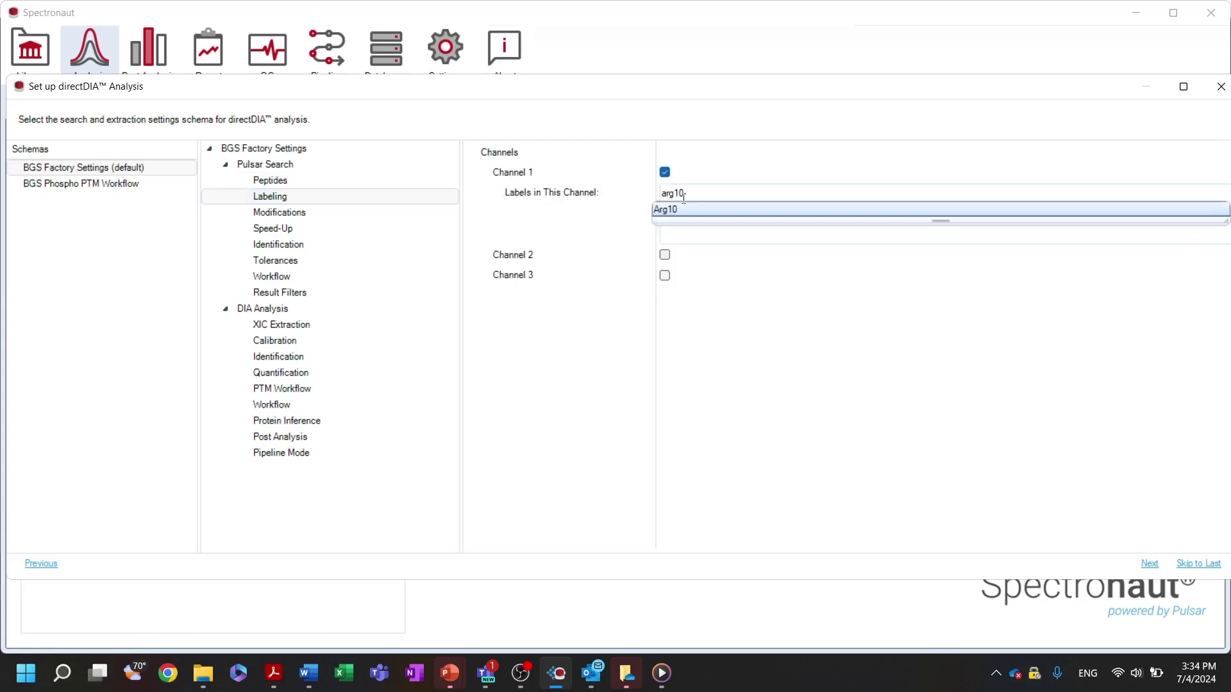
pyautogui.click(683, 198)
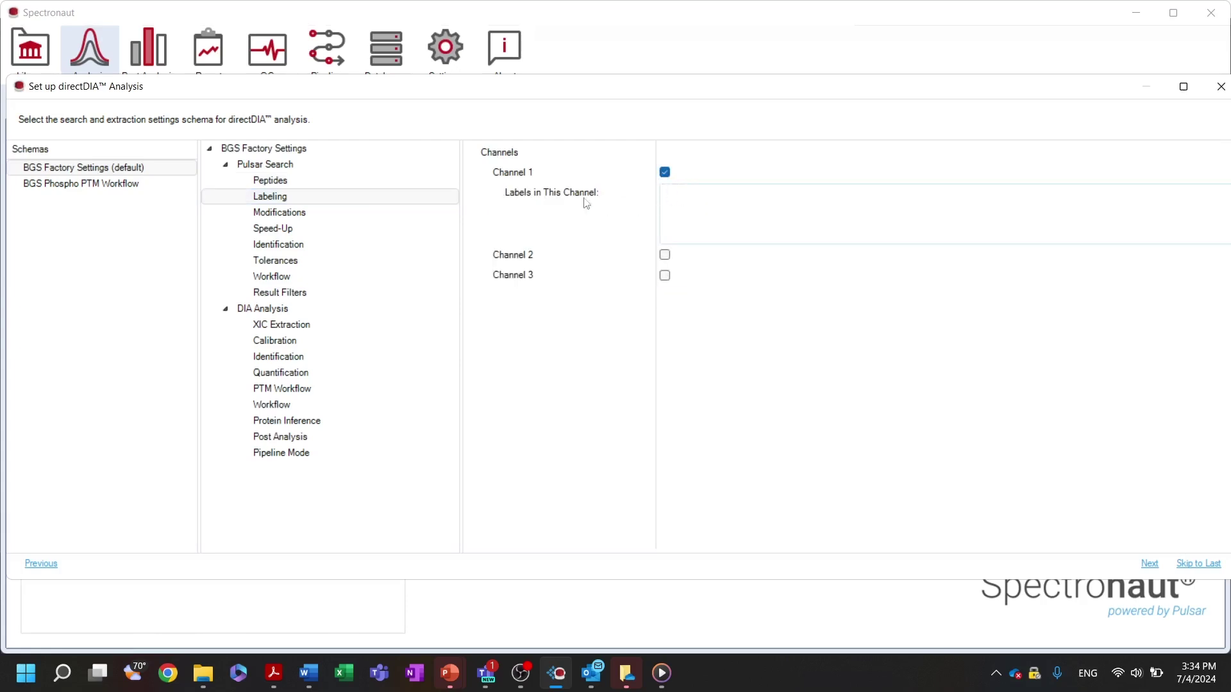
# Look over the Modifications, Identification and Result Filters settings, keeping their defaults.
pyautogui.click(428, 214)
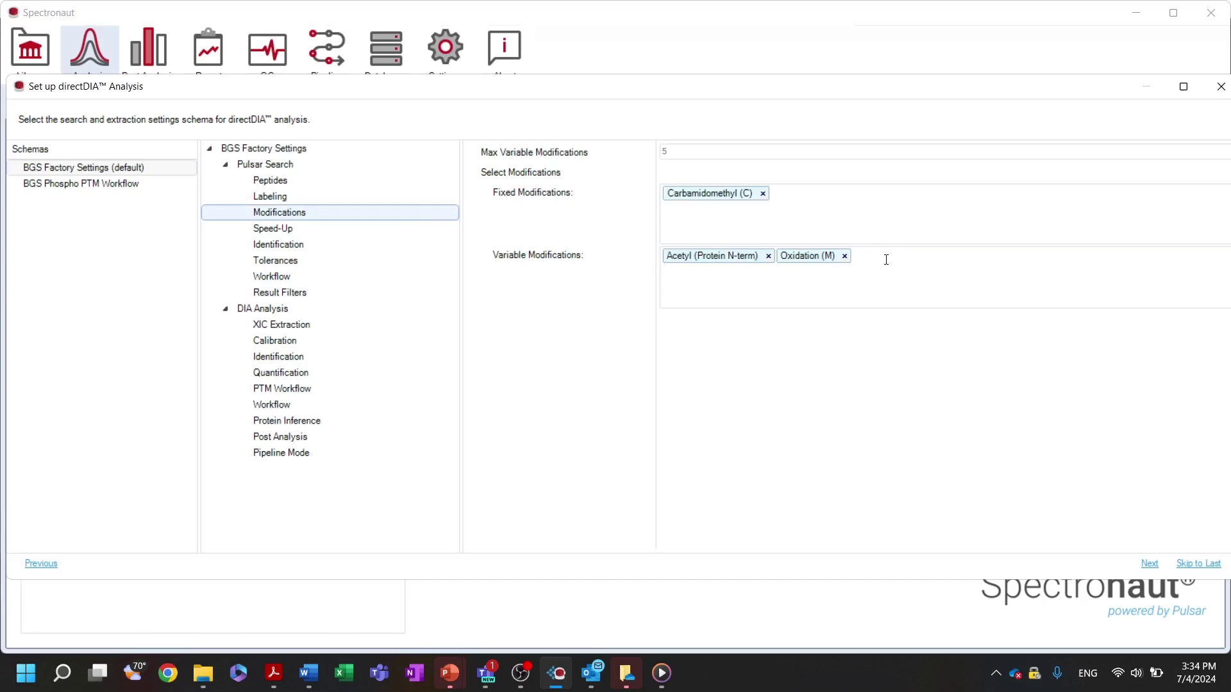
pyautogui.click(859, 257)
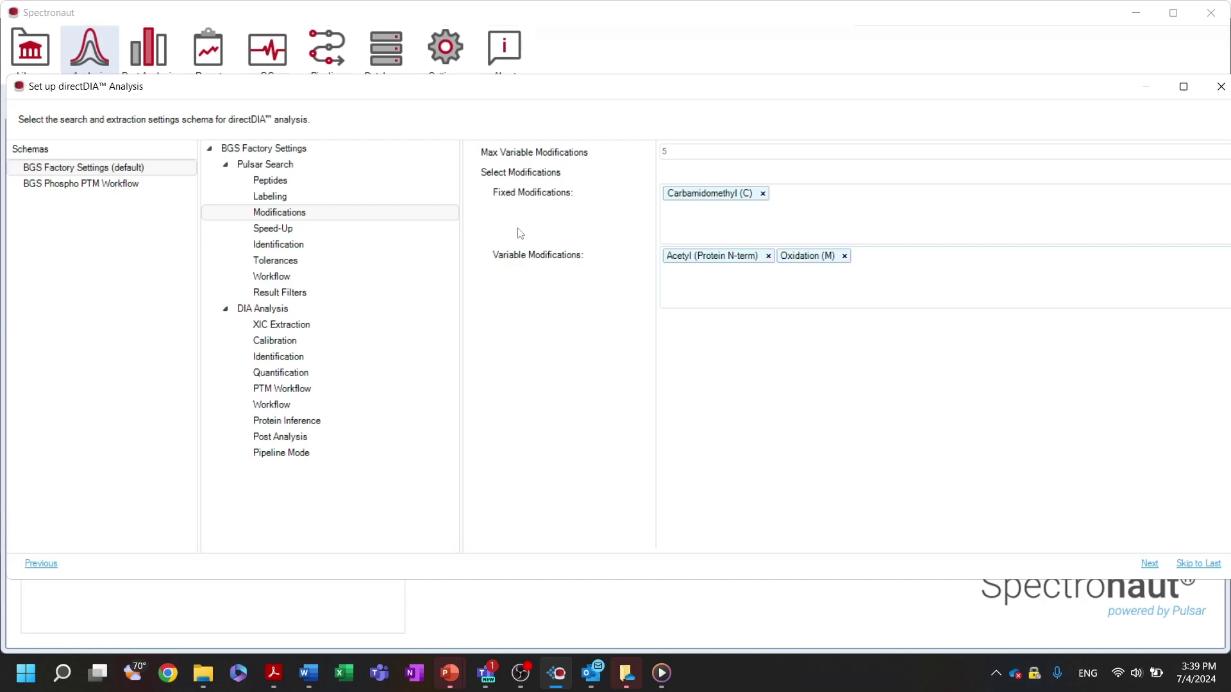
pyautogui.click(410, 245)
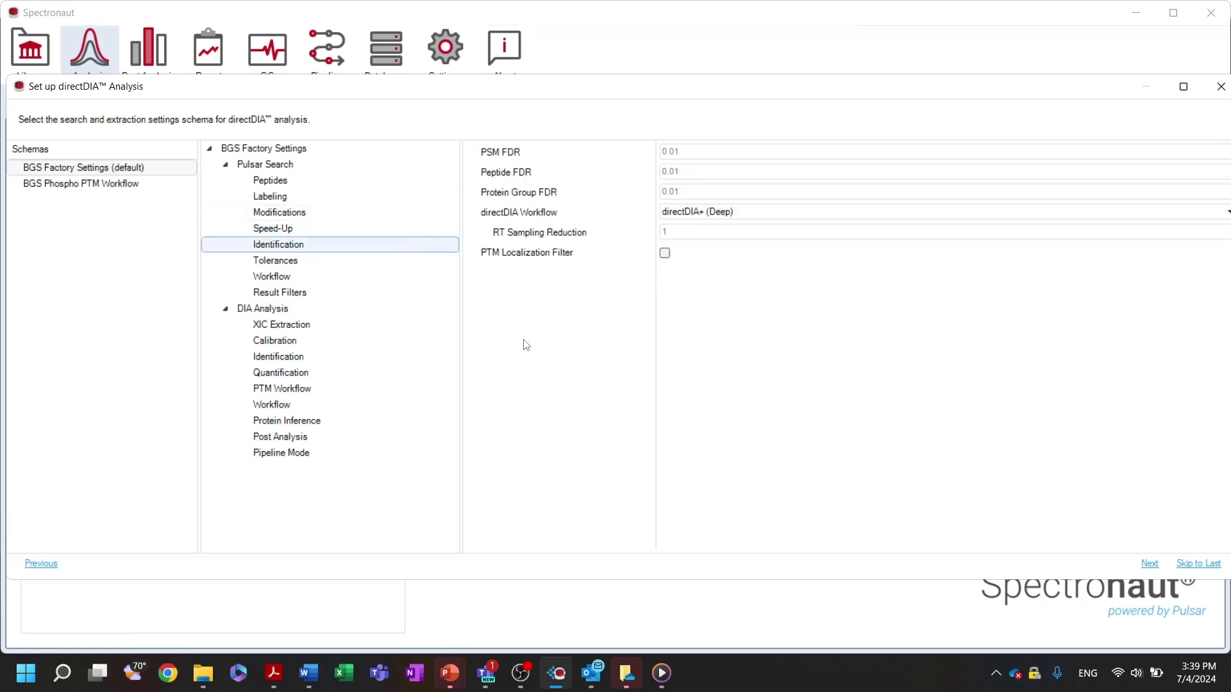
pyautogui.moveTo(511, 177)
pyautogui.click(377, 296)
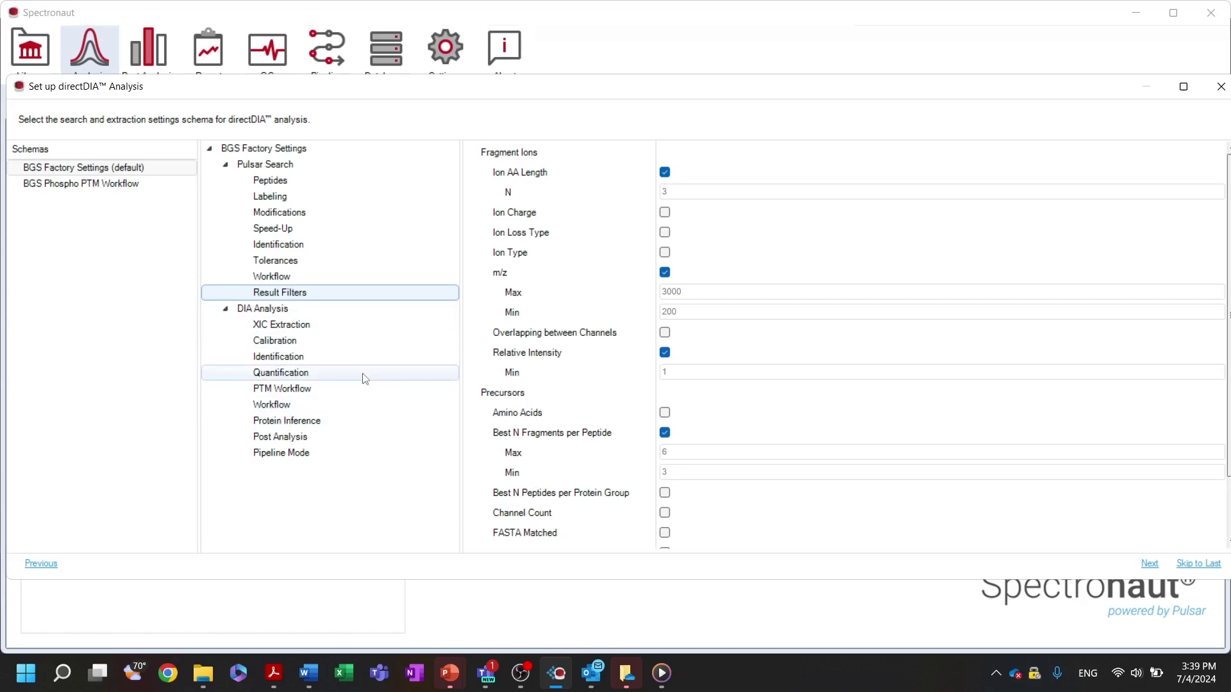
# Inspect the XIC Extraction and Calibration settings with advanced calibration options shown.
pyautogui.click(295, 328)
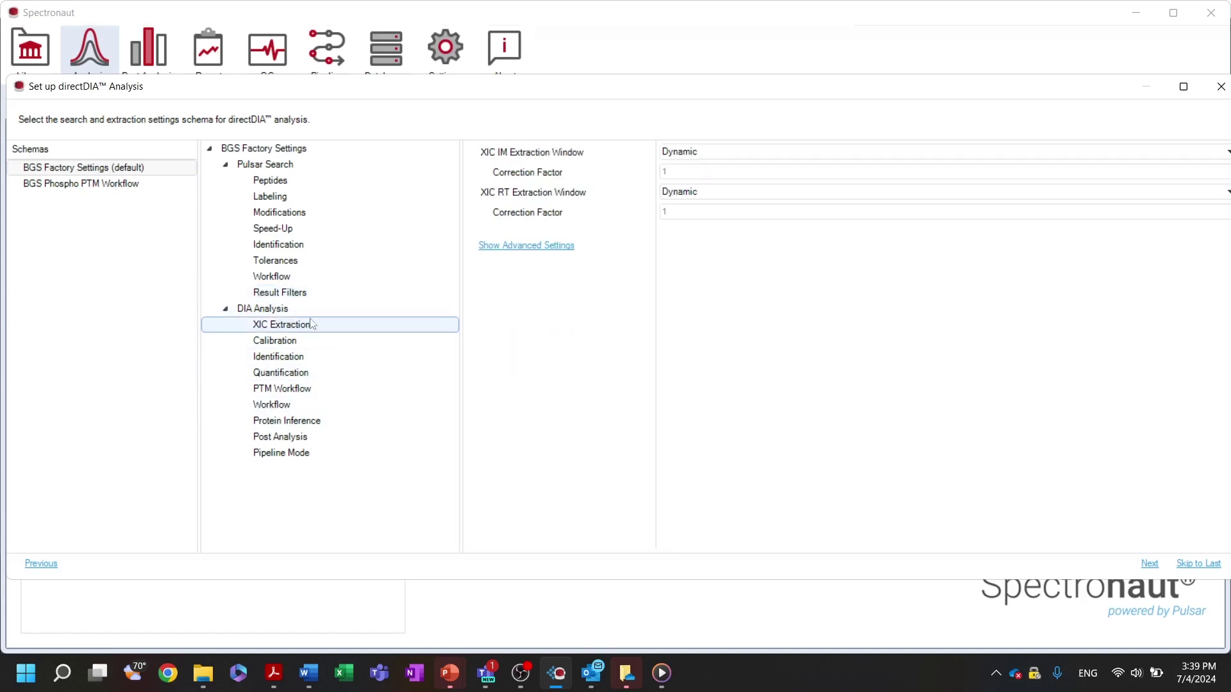
pyautogui.moveTo(486, 196)
pyautogui.click(356, 345)
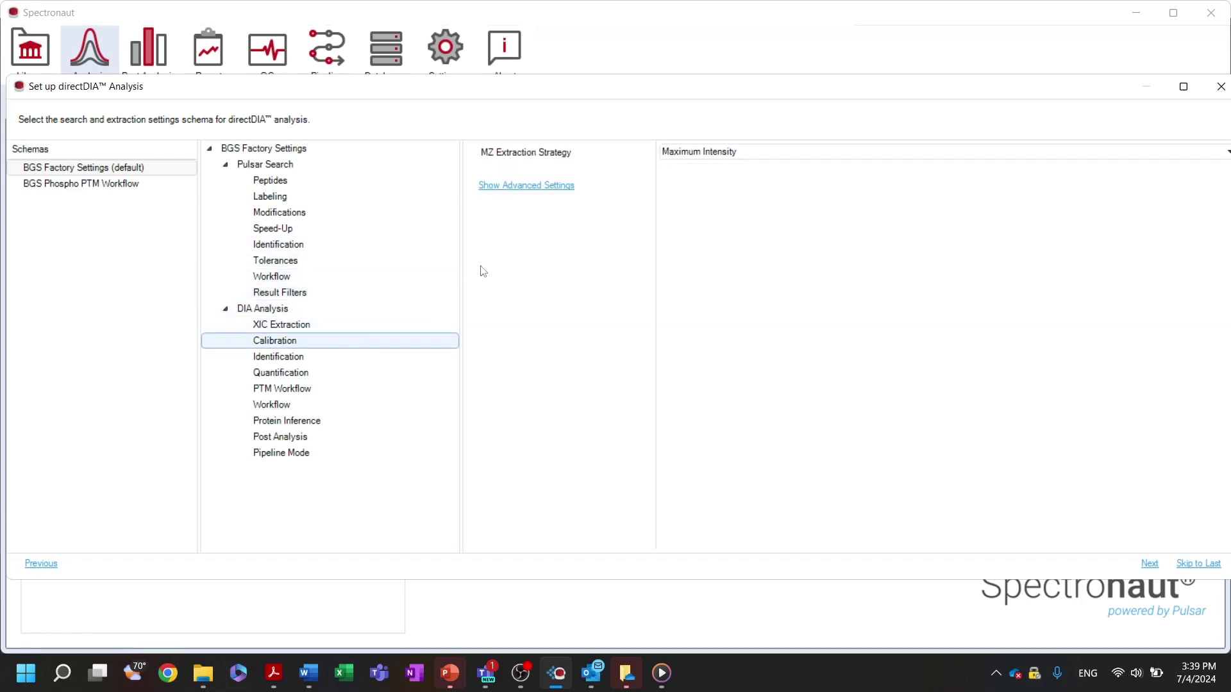
pyautogui.click(516, 192)
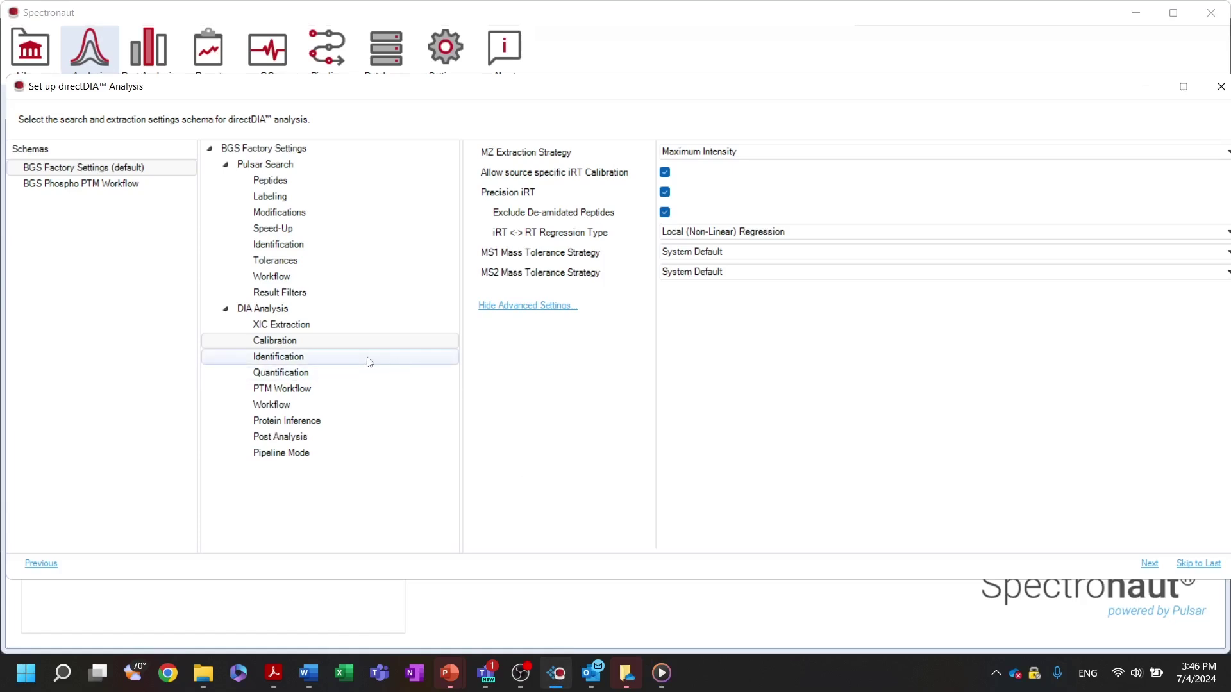
# Review the DIA Identification settings, then view the Quantification settings.
pyautogui.click(370, 363)
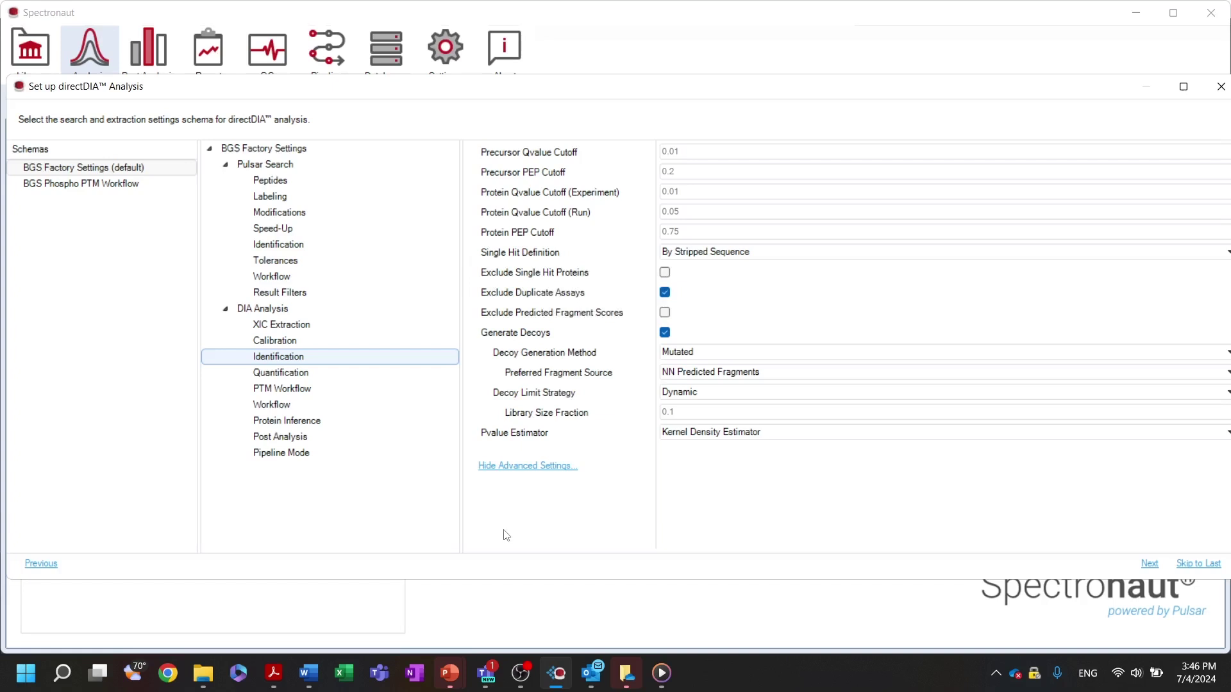
pyautogui.click(357, 379)
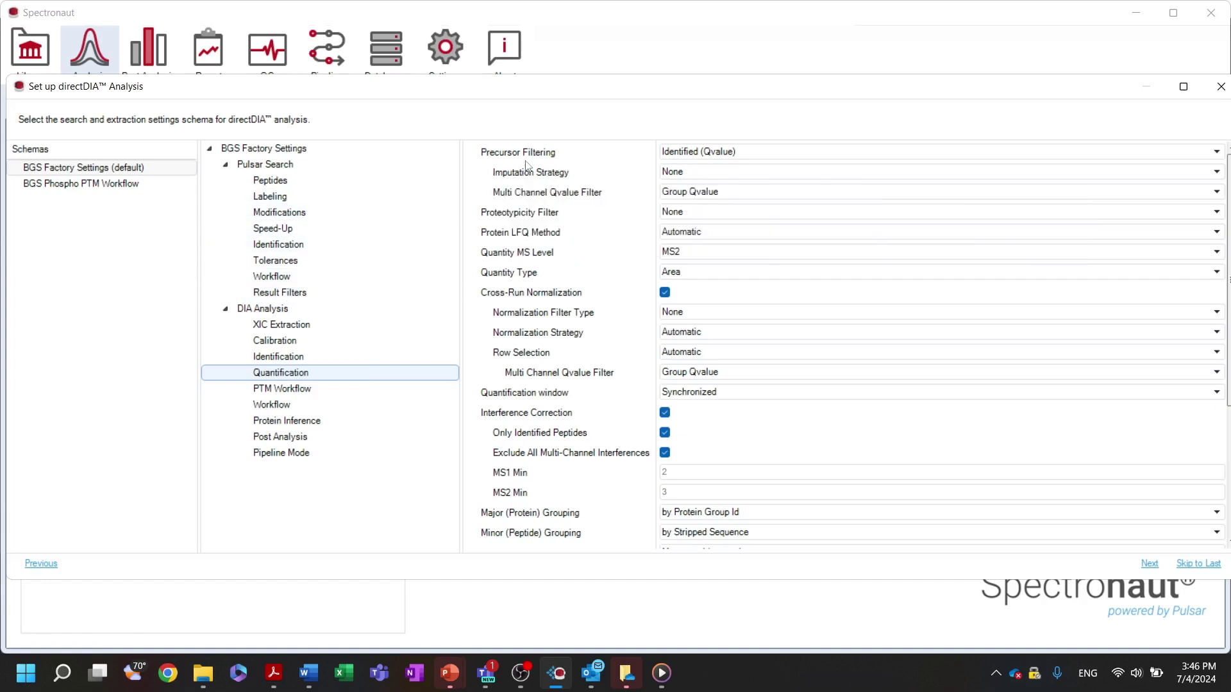
pyautogui.click(683, 173)
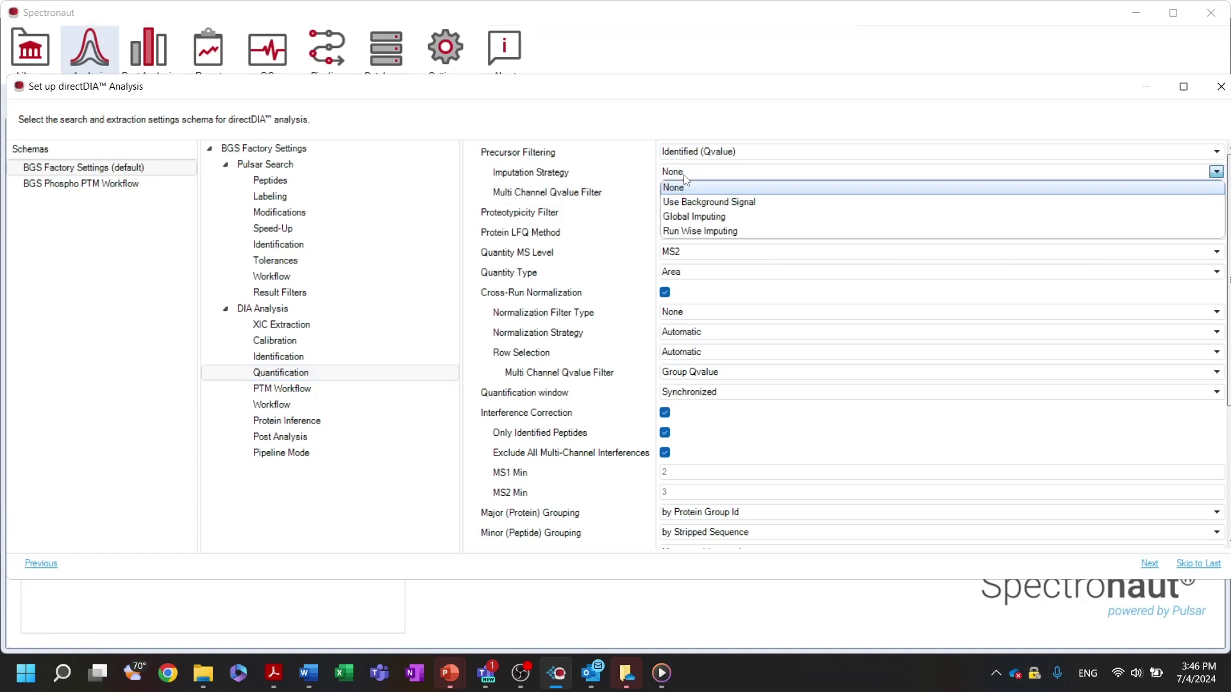
pyautogui.click(684, 179)
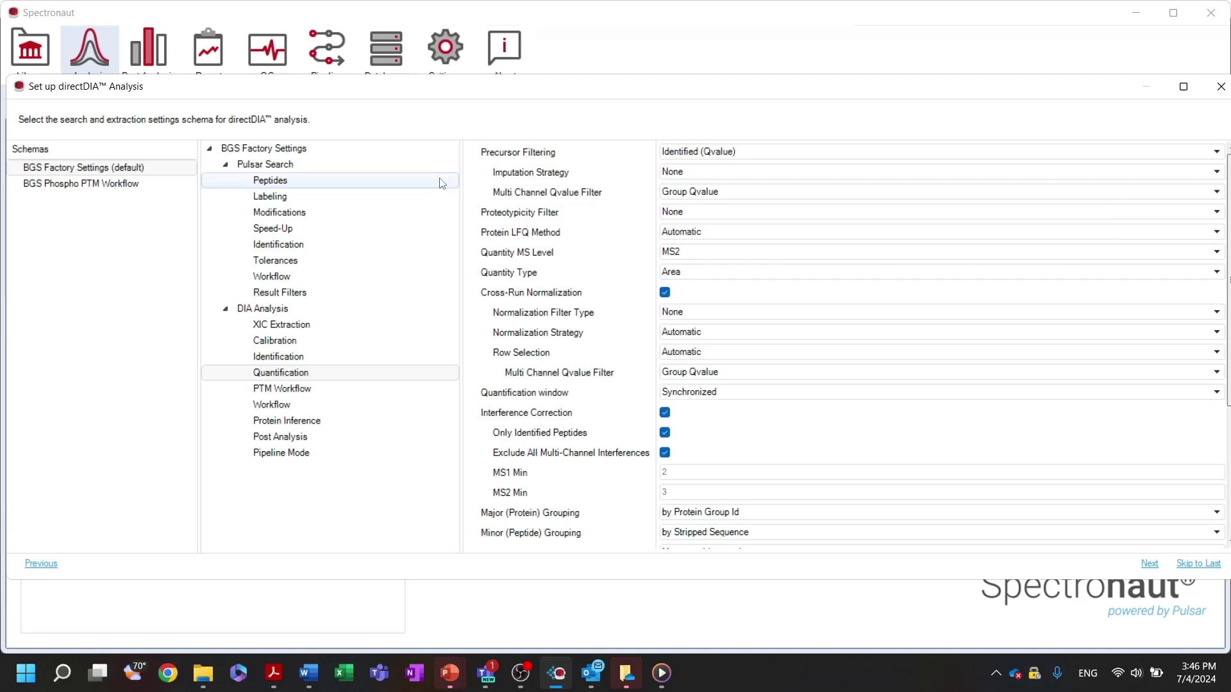
pyautogui.click(697, 212)
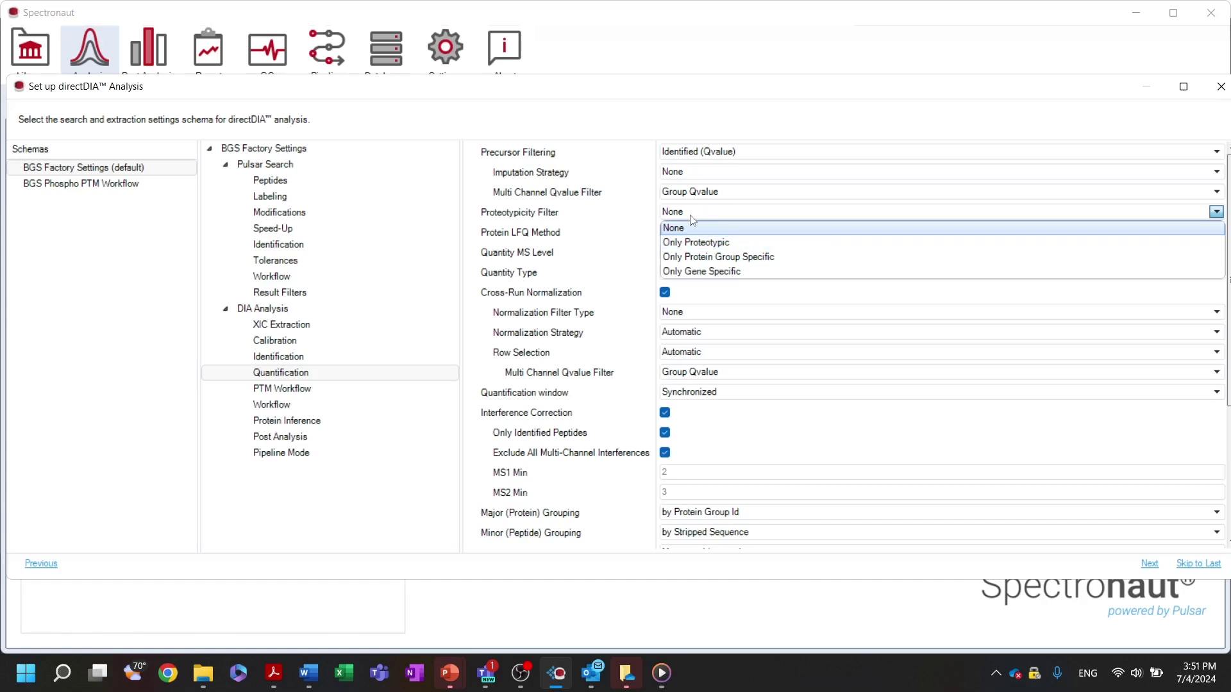
pyautogui.click(556, 234)
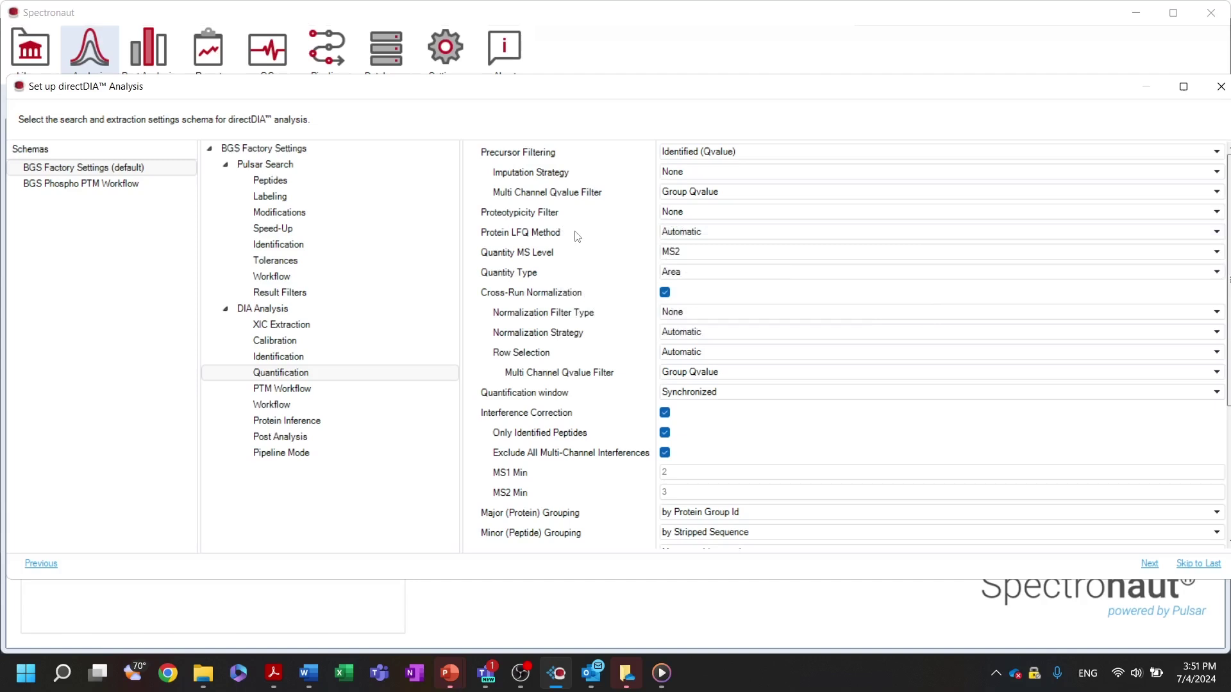
pyautogui.moveTo(555, 237)
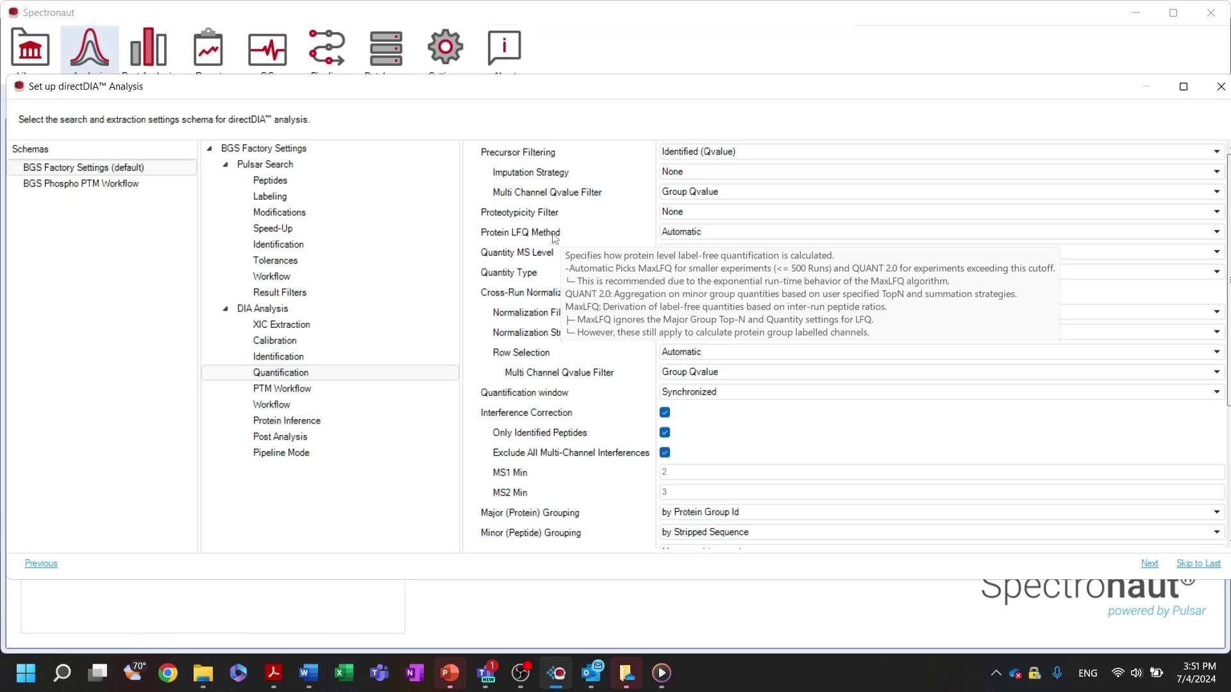
# Set the Protein LFQ Method to QUANT 2.0 (SN Standard).
pyautogui.click(680, 236)
pyautogui.click(691, 263)
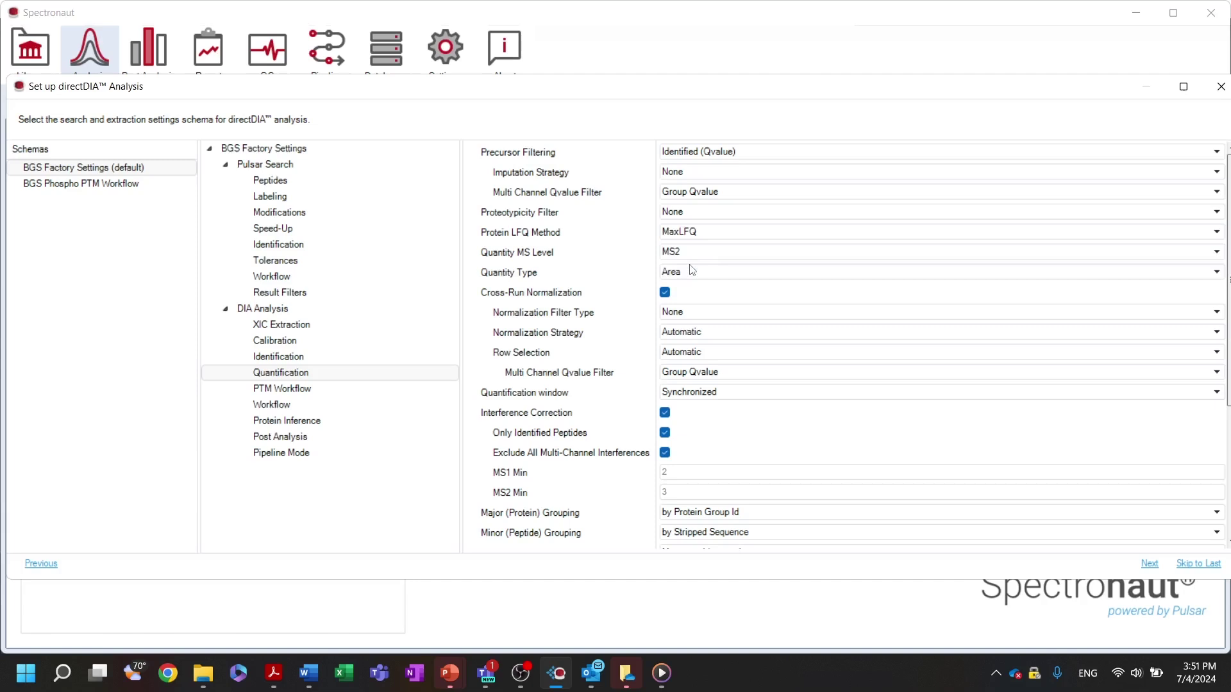
pyautogui.click(709, 233)
pyautogui.click(711, 276)
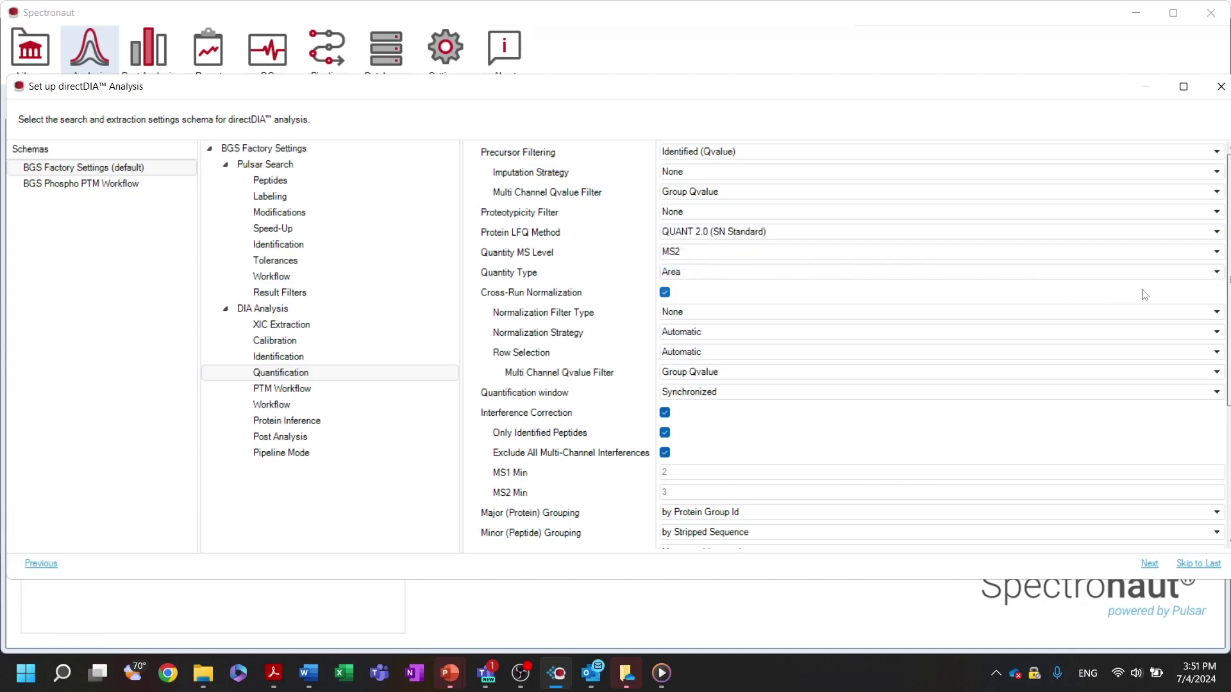
# Set Major Group Top N Max to 3, leaving normalization filter type as None.
pyautogui.moveTo(1229, 277); pyautogui.dragTo(1228, 397)
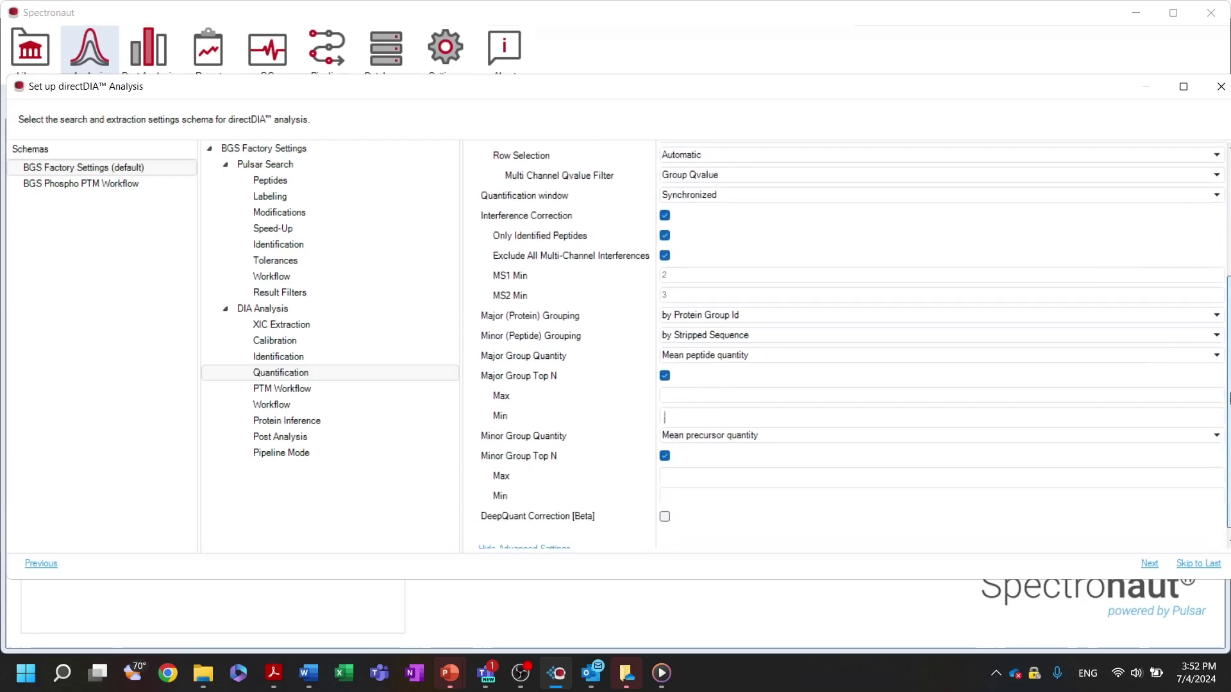
pyautogui.click(696, 394)
pyautogui.write('3')
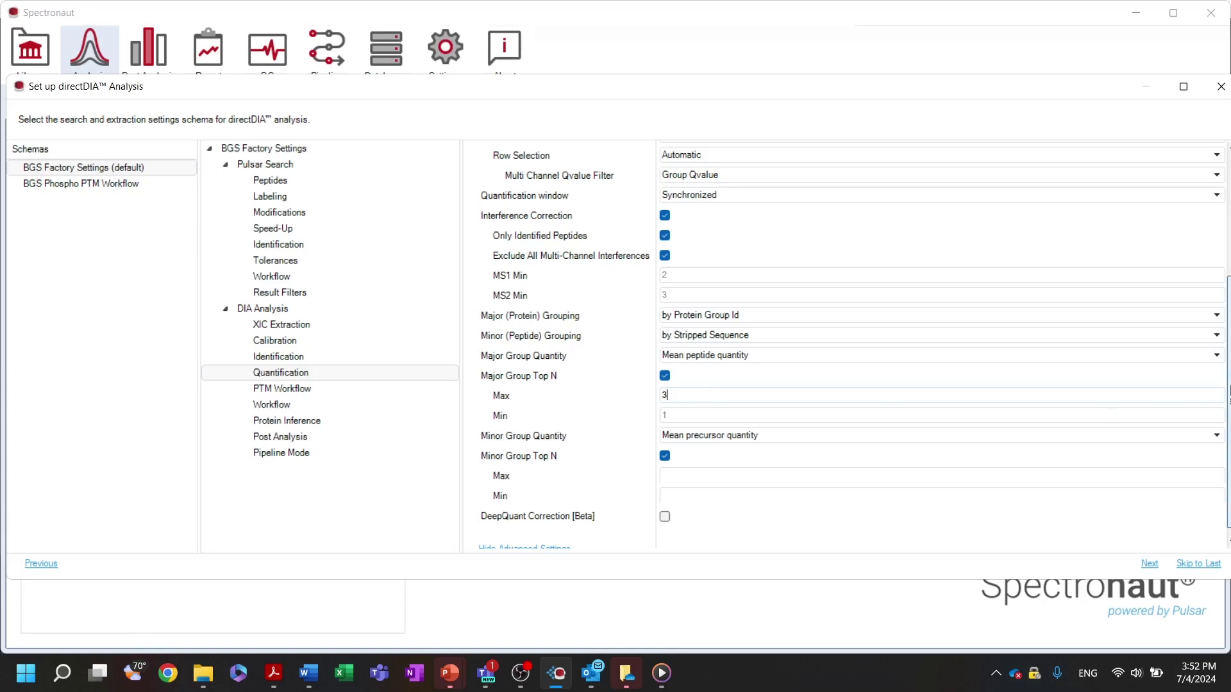
pyautogui.scroll(3, 765, 255)
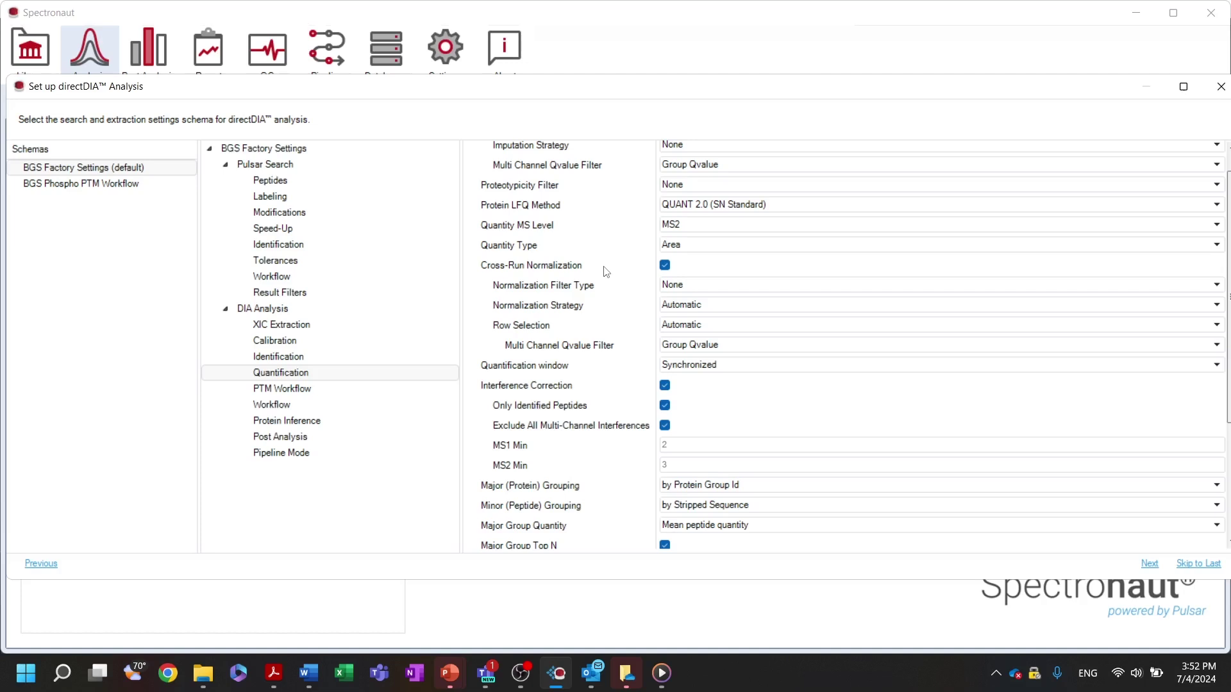
pyautogui.click(700, 287)
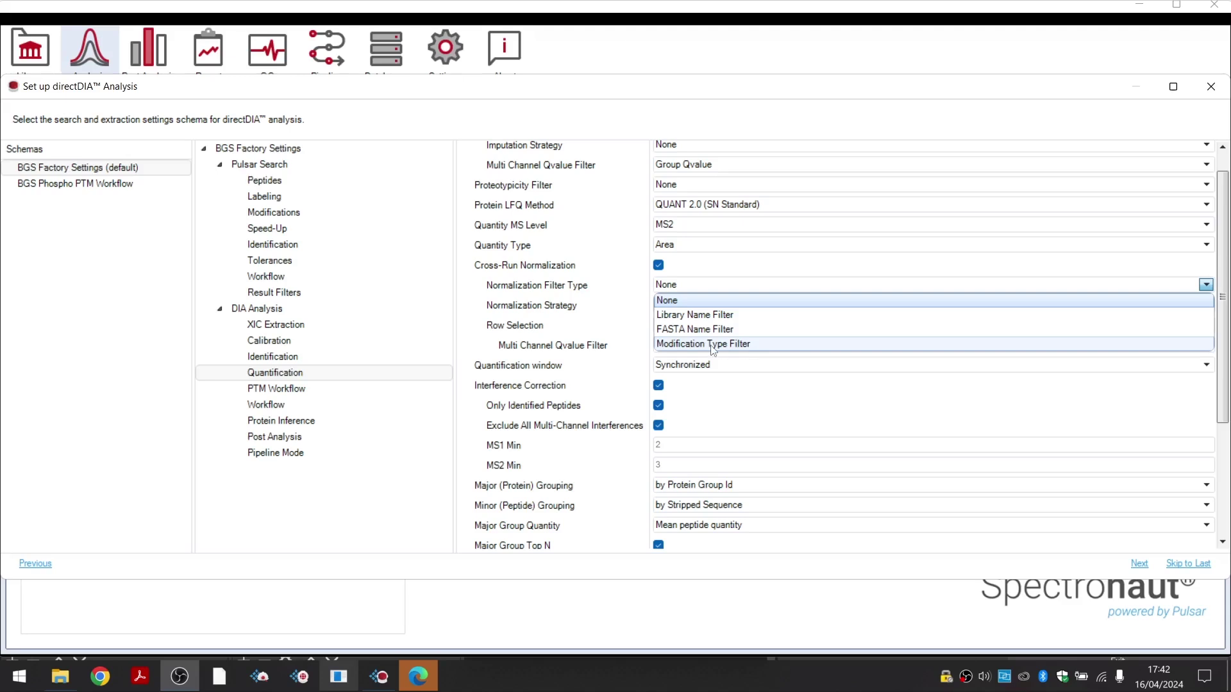
# Tick PTM Localization in the PTM Workflow settings.
pyautogui.click(284, 389)
pyautogui.moveTo(542, 182)
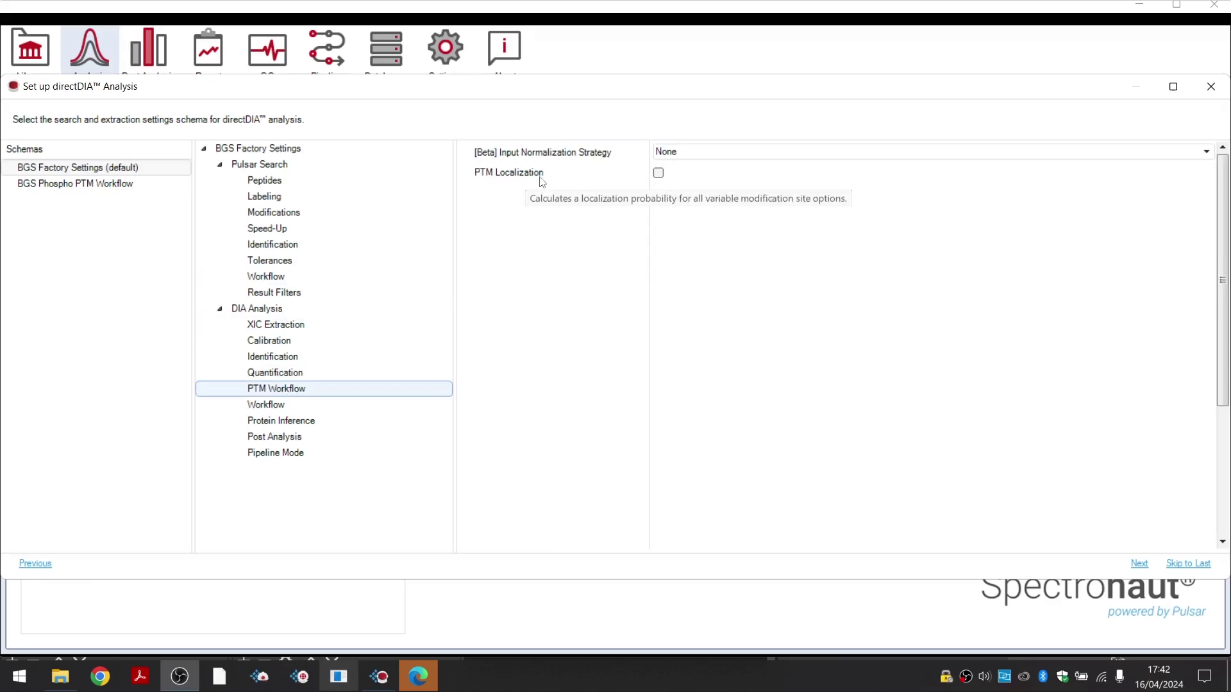
pyautogui.click(659, 174)
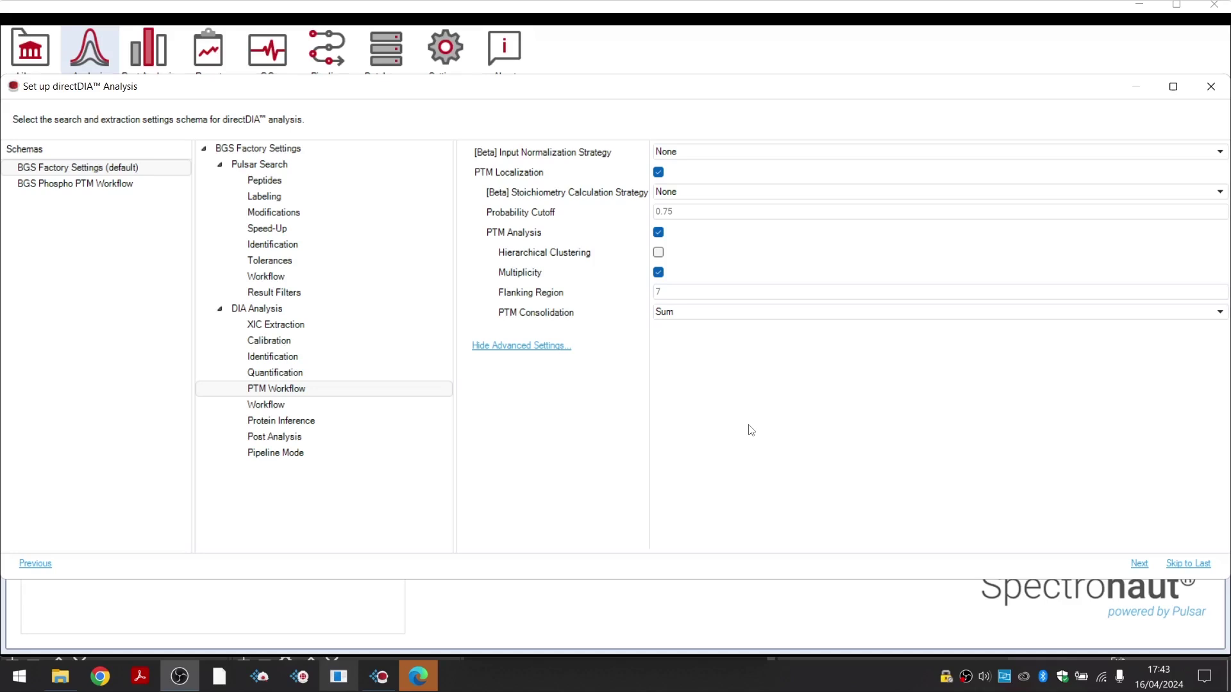
# Keep Post Analysis on an unpaired t-test with Major Group grouping.
pyautogui.click(324, 439)
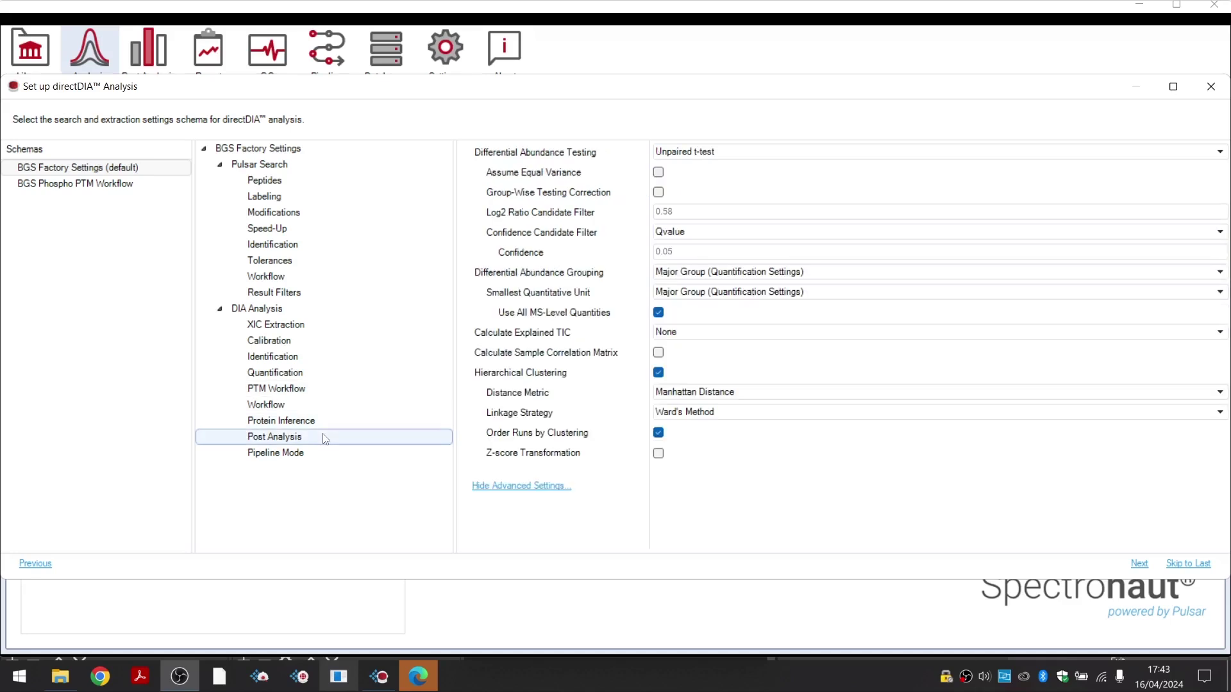
pyautogui.click(725, 154)
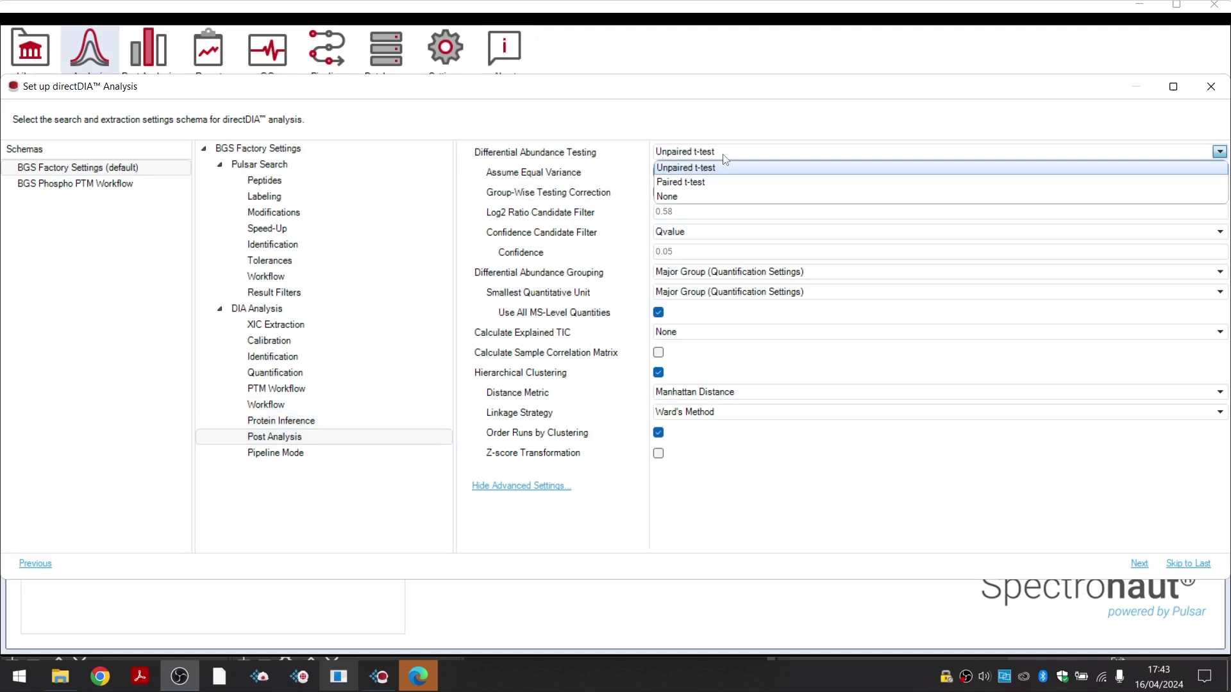
pyautogui.click(725, 156)
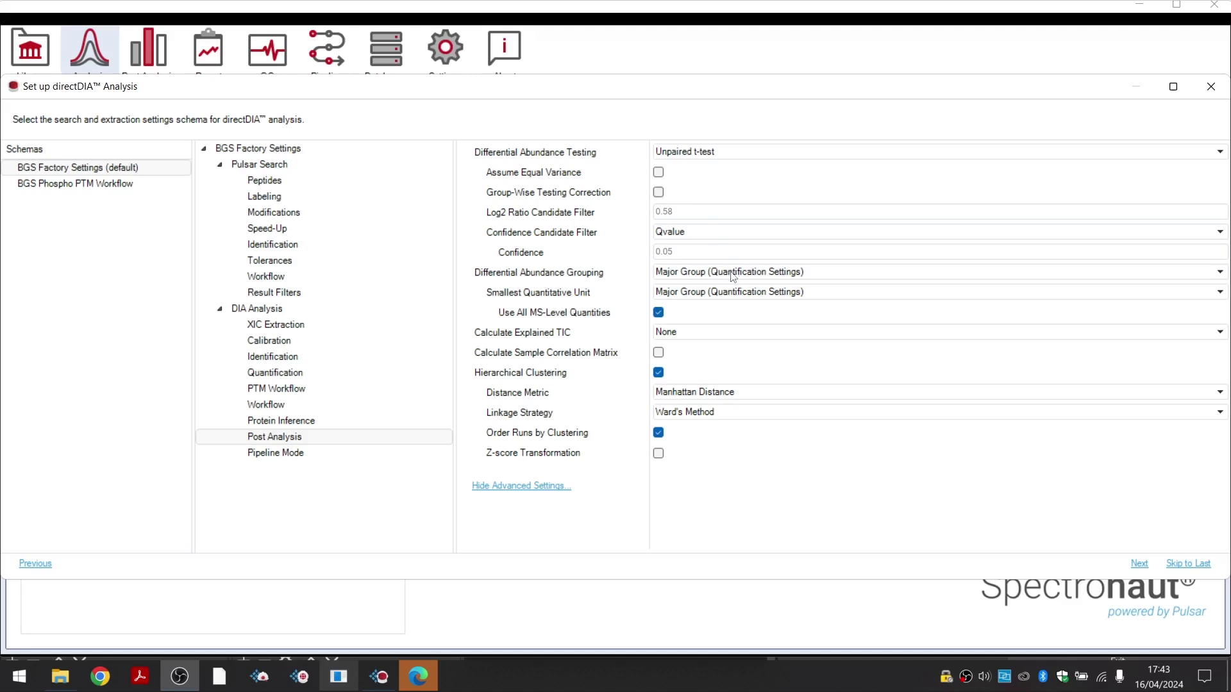
pyautogui.click(813, 274)
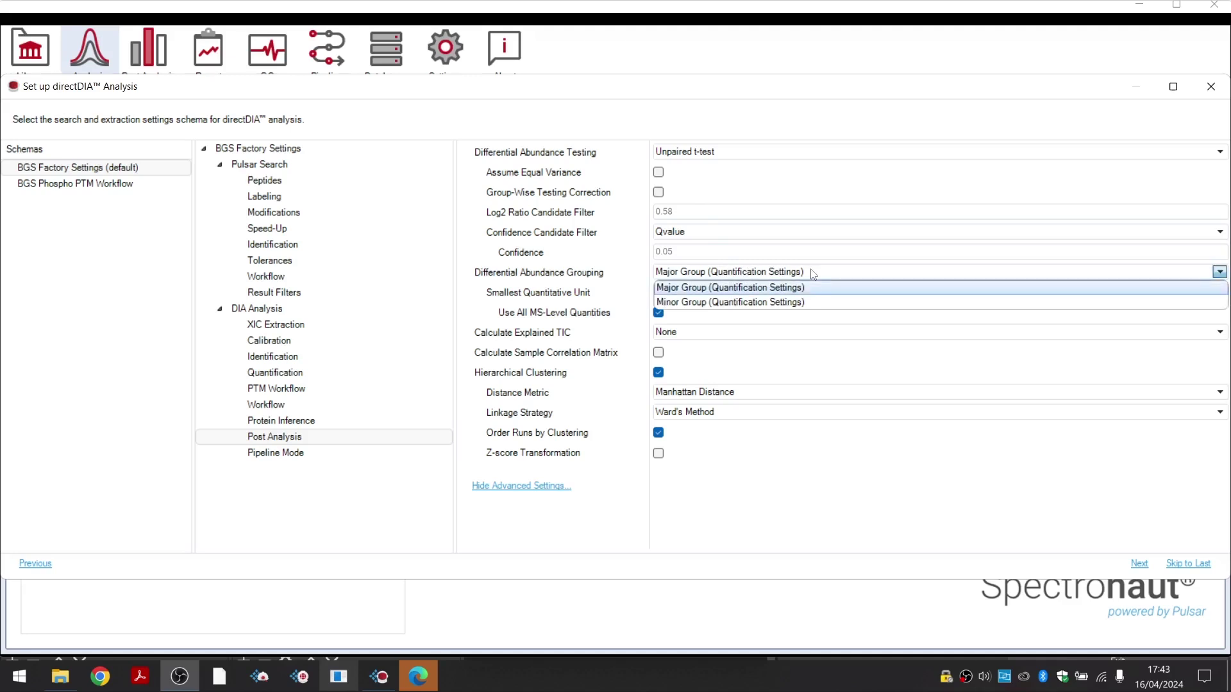
pyautogui.click(813, 275)
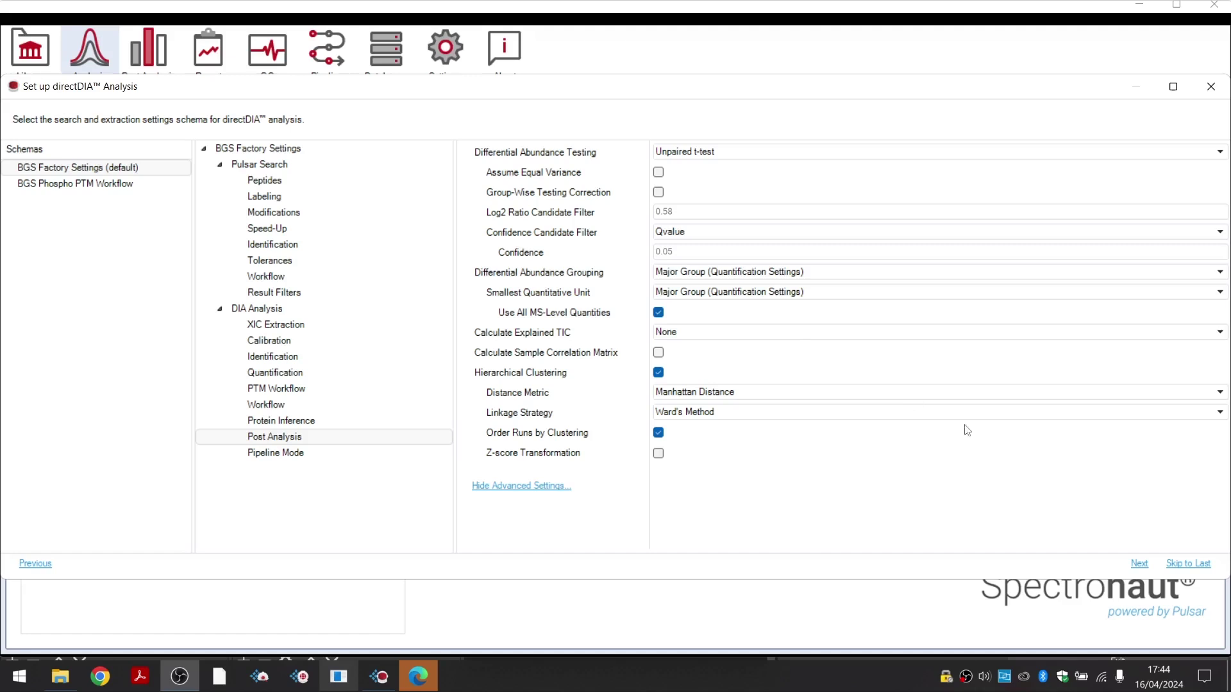
# Paste conditions a,a,a,b,b,b into the six runs and mark condition a as reference.
pyautogui.click(1138, 564)
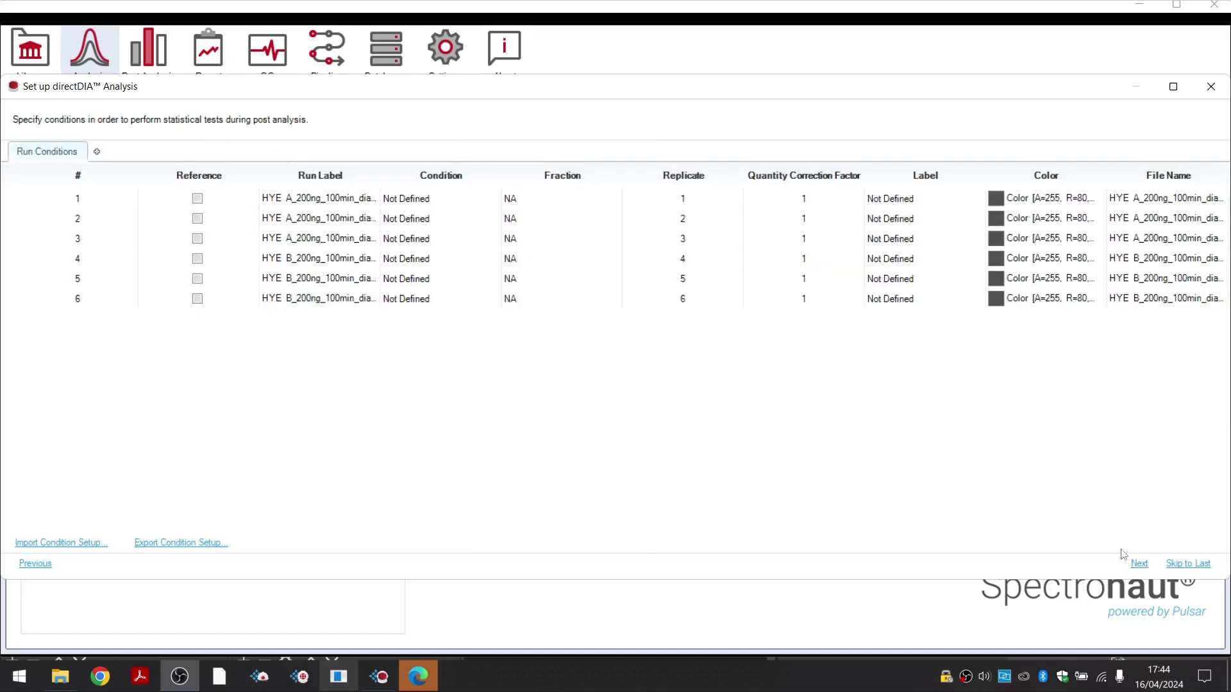
pyautogui.click(417, 203)
pyautogui.write('a a a b b b')
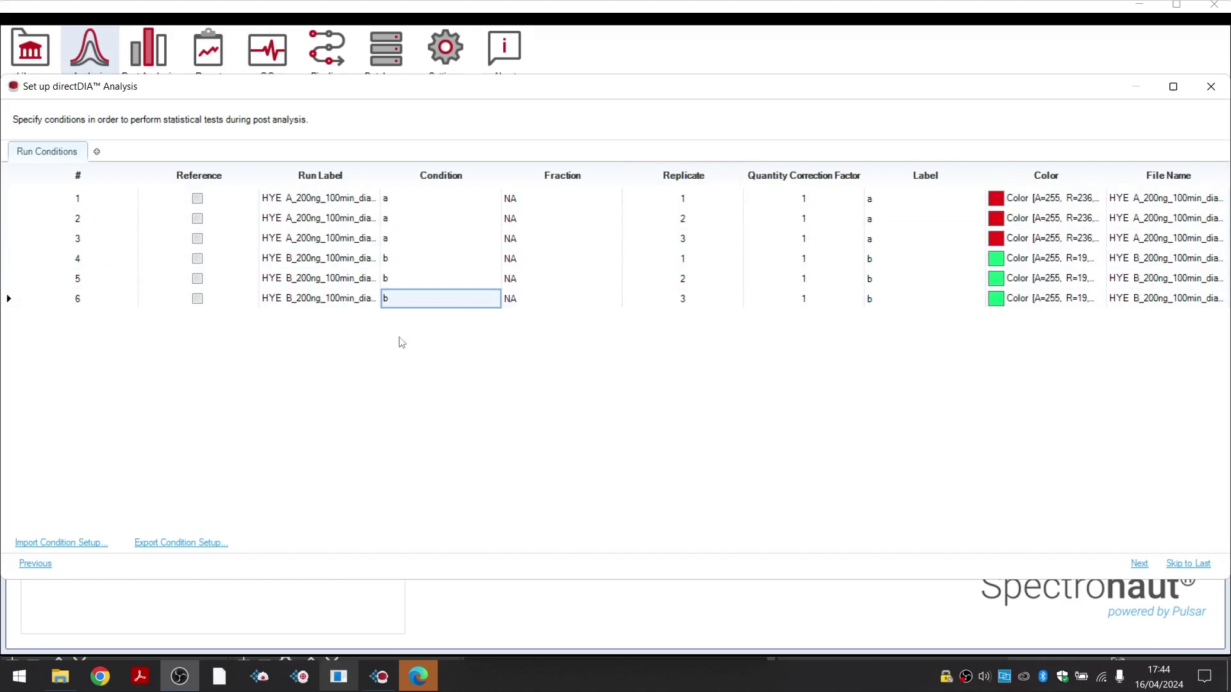
pyautogui.click(199, 200)
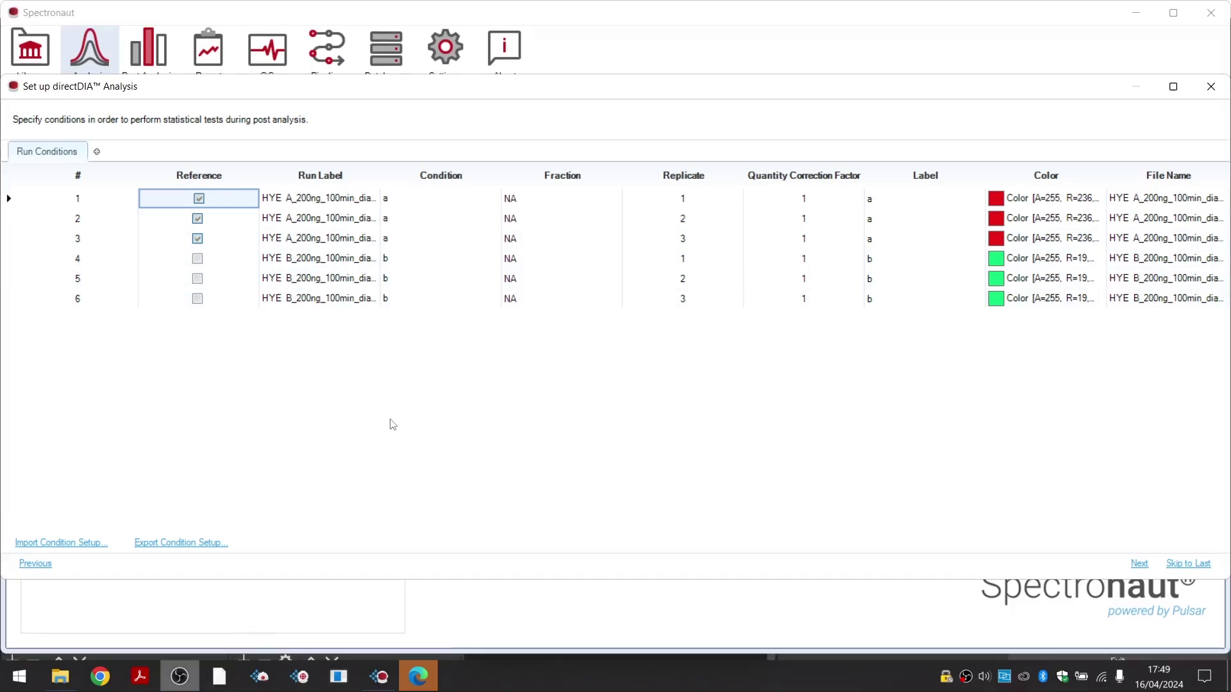
# Check the E. coli K-12 (PortEco), Homo sapiens (GO Annotations EBI) and Saccharomyces cerevisiae (SGD) gene annotations.
pyautogui.click(1139, 564)
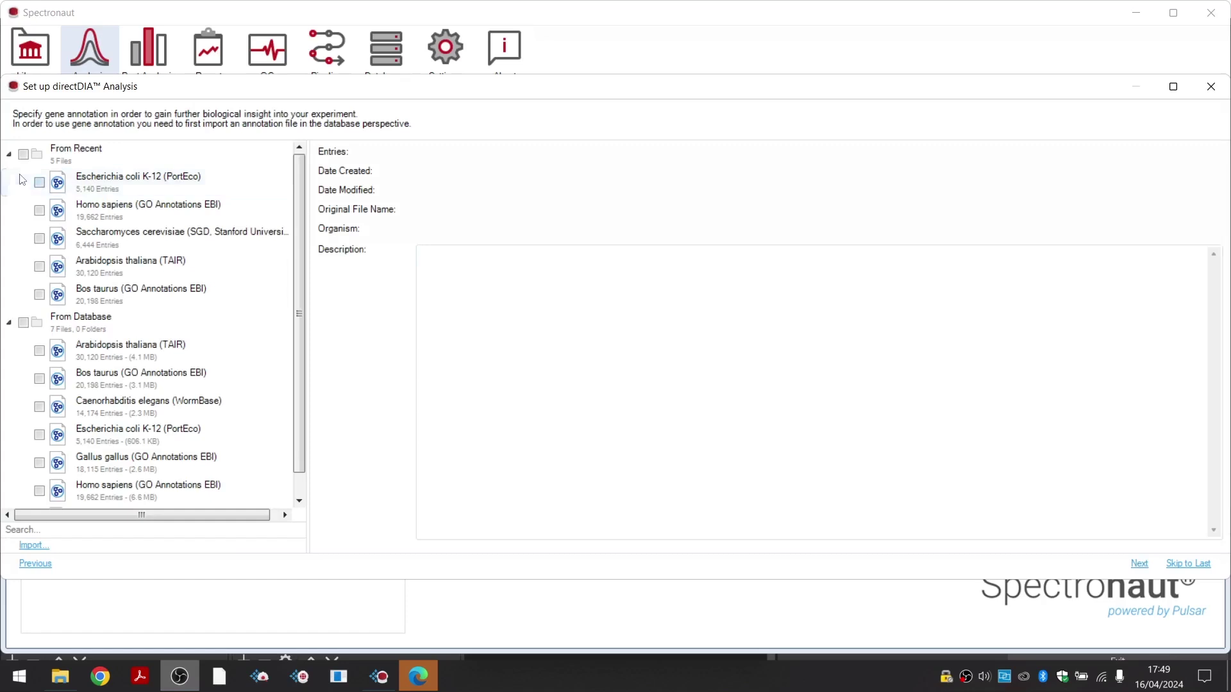
pyautogui.click(39, 184)
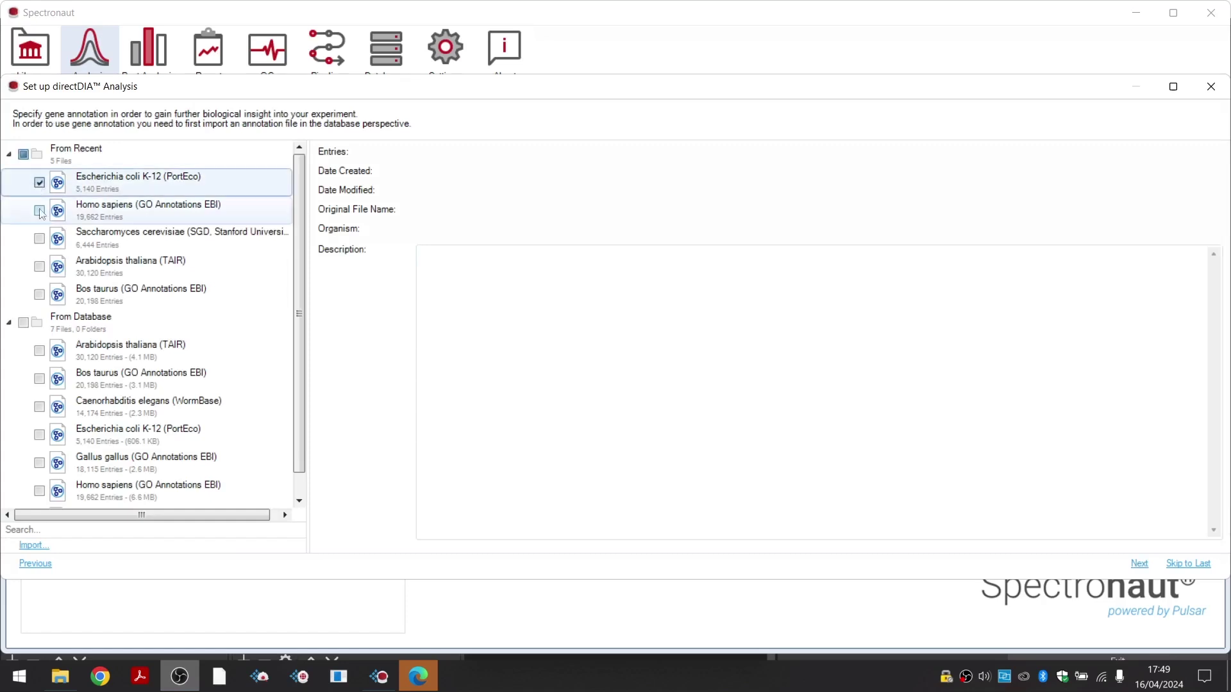
pyautogui.click(38, 212)
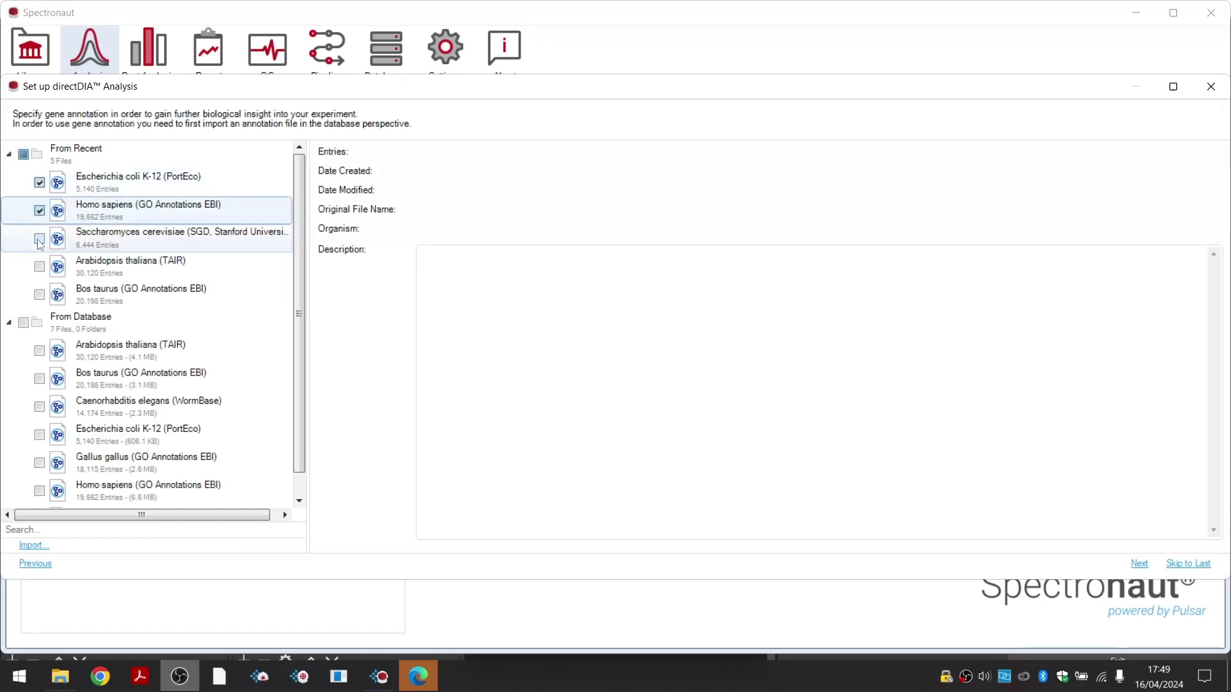
pyautogui.click(39, 241)
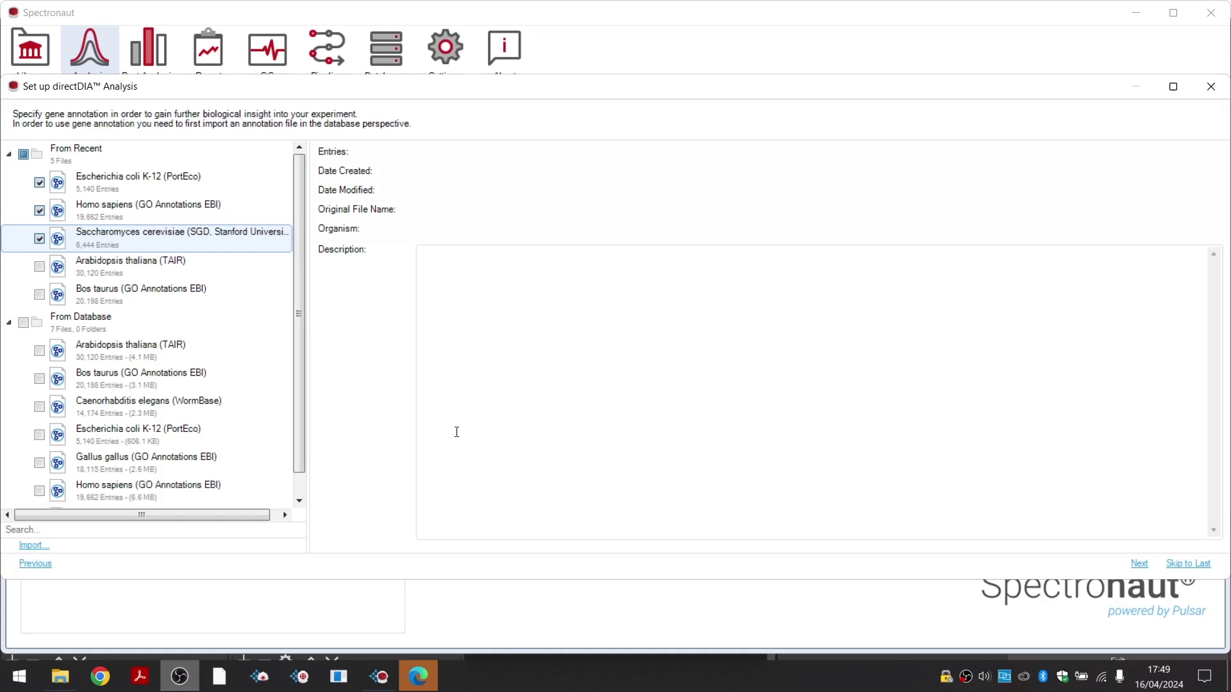
# Advance to the Library Extension Runs page and leave it without extra runs.
pyautogui.click(1136, 565)
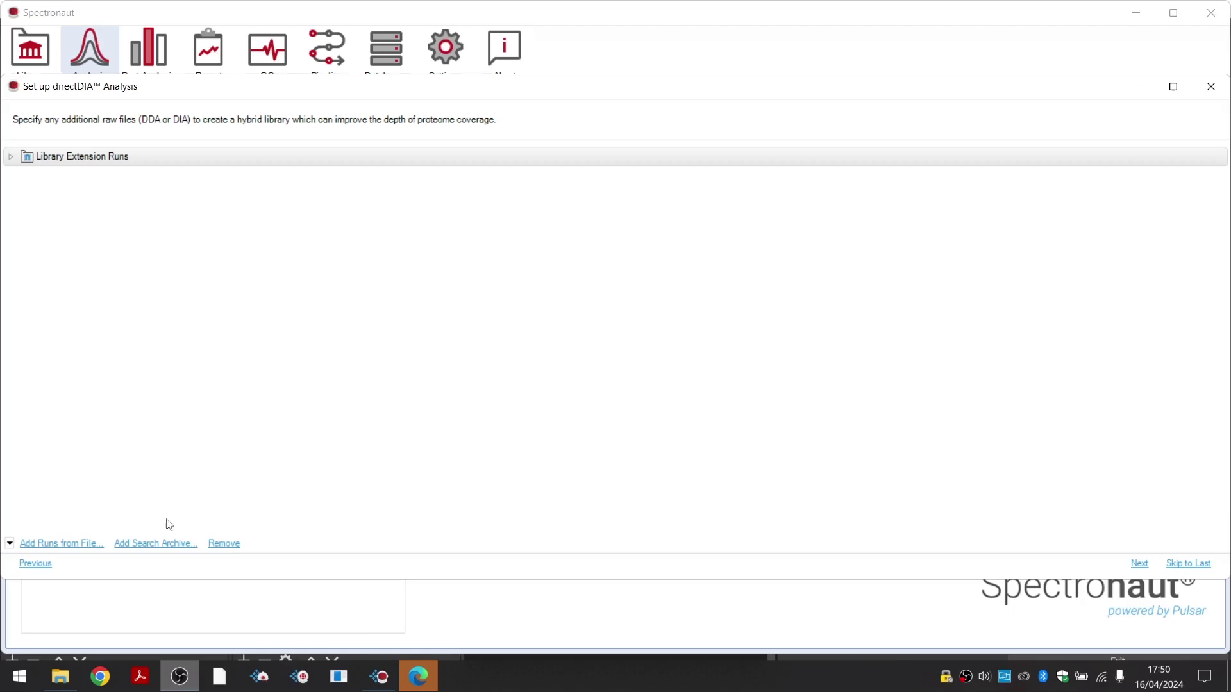
# Open the Slot1-46 experiment summary and scroll through its six quantification runs.
pyautogui.click(1139, 563)
pyautogui.moveTo(1220, 374); pyautogui.dragTo(1220, 412)
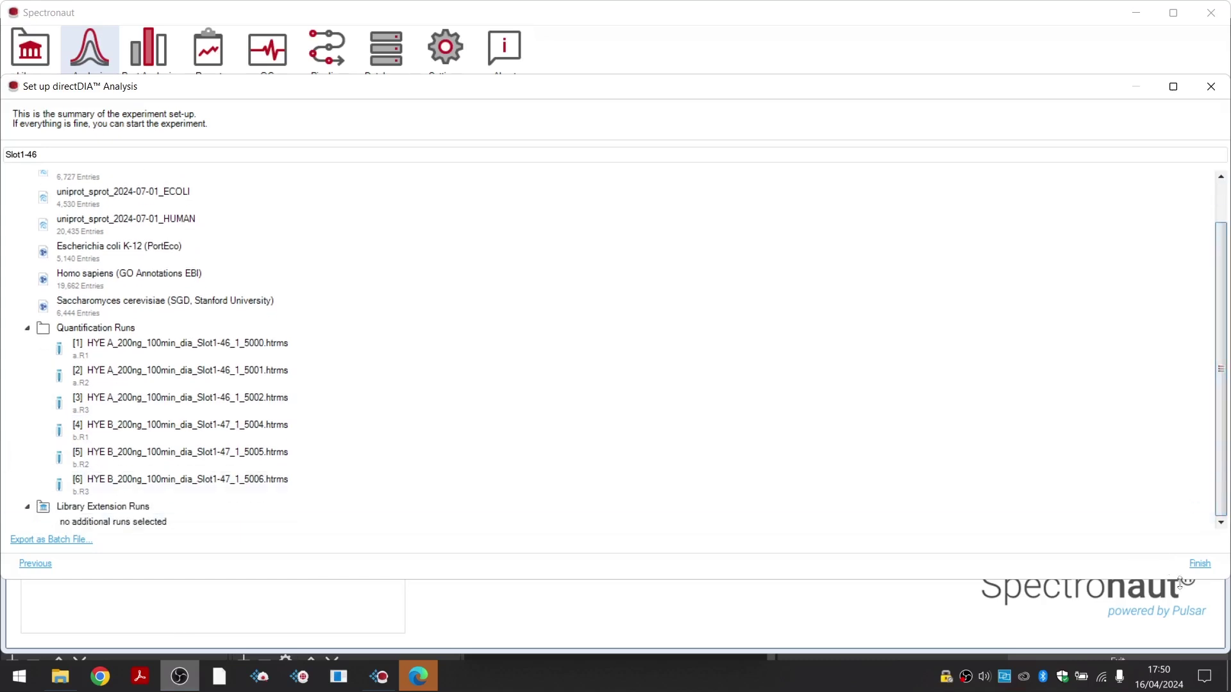